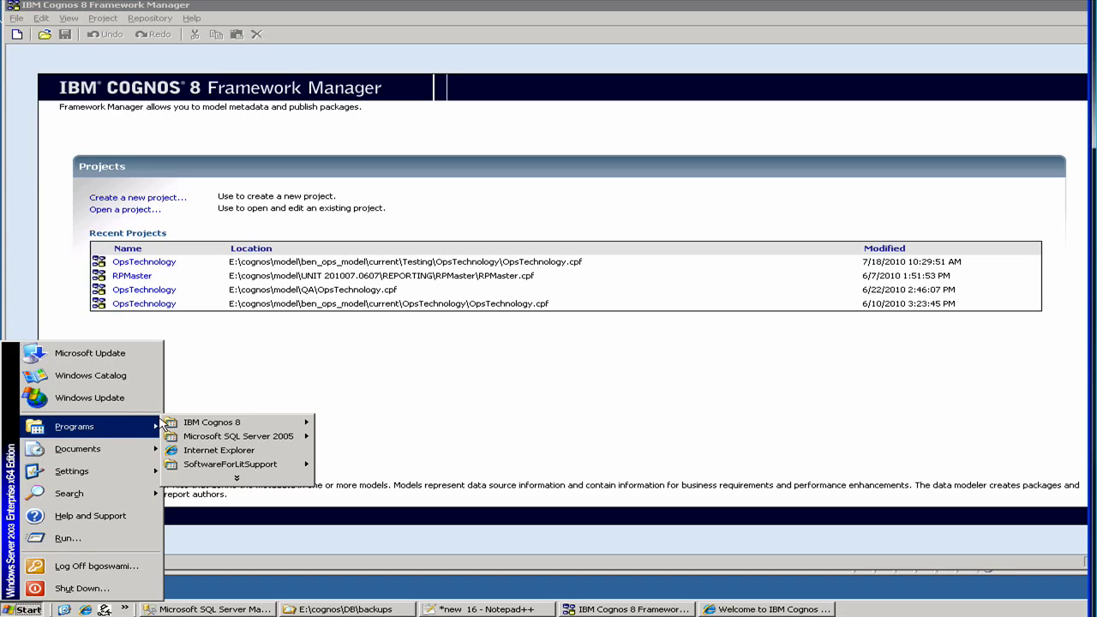
Create a project named test at E:\cognos\test, which raises a CAM-AAA-0203 userSessionID error.
mouse_move(190, 425)
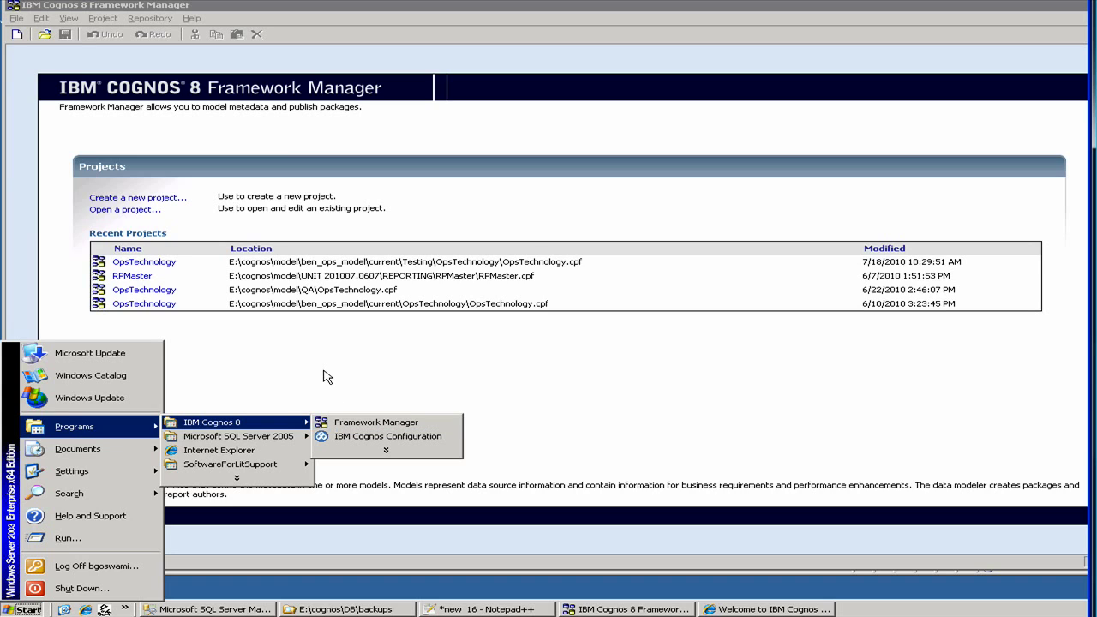
click(167, 200)
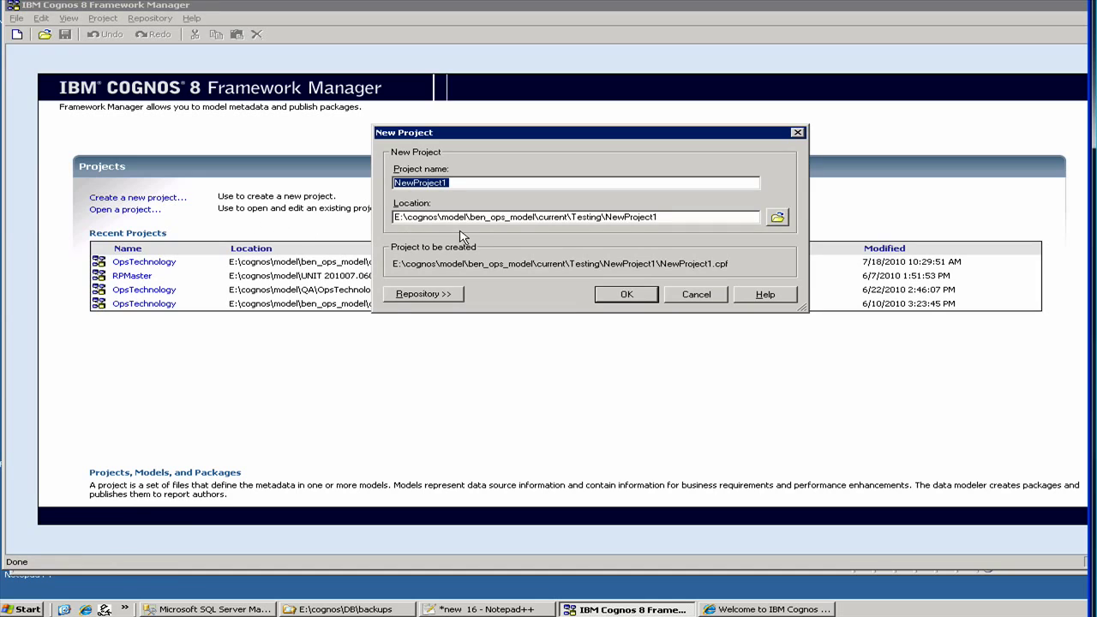
click(471, 219)
drag(470, 218, 537, 220)
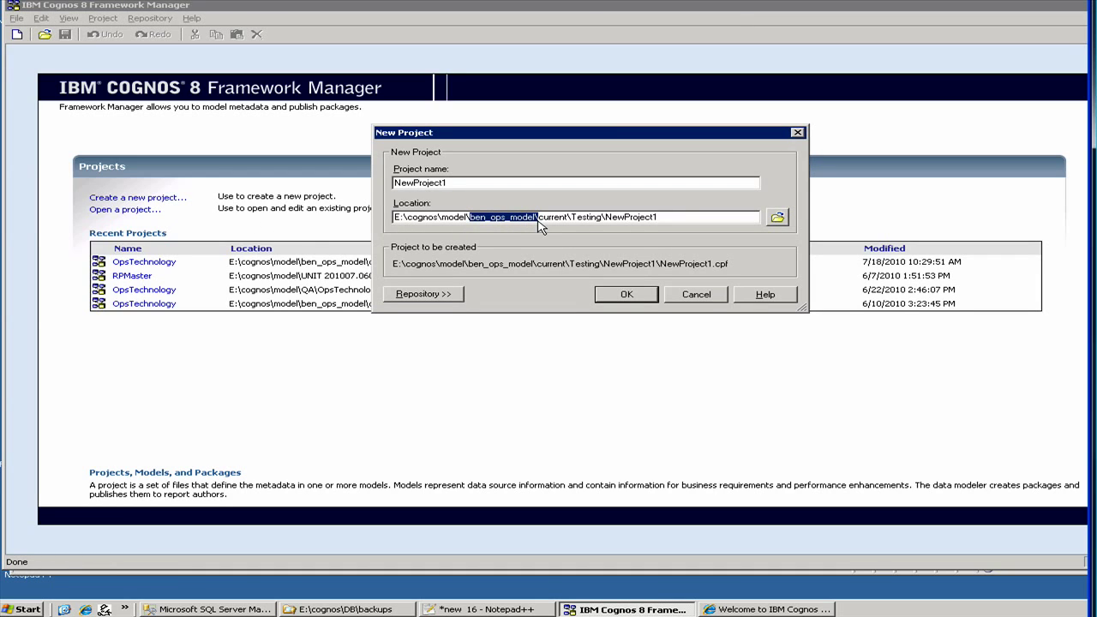
text(test)
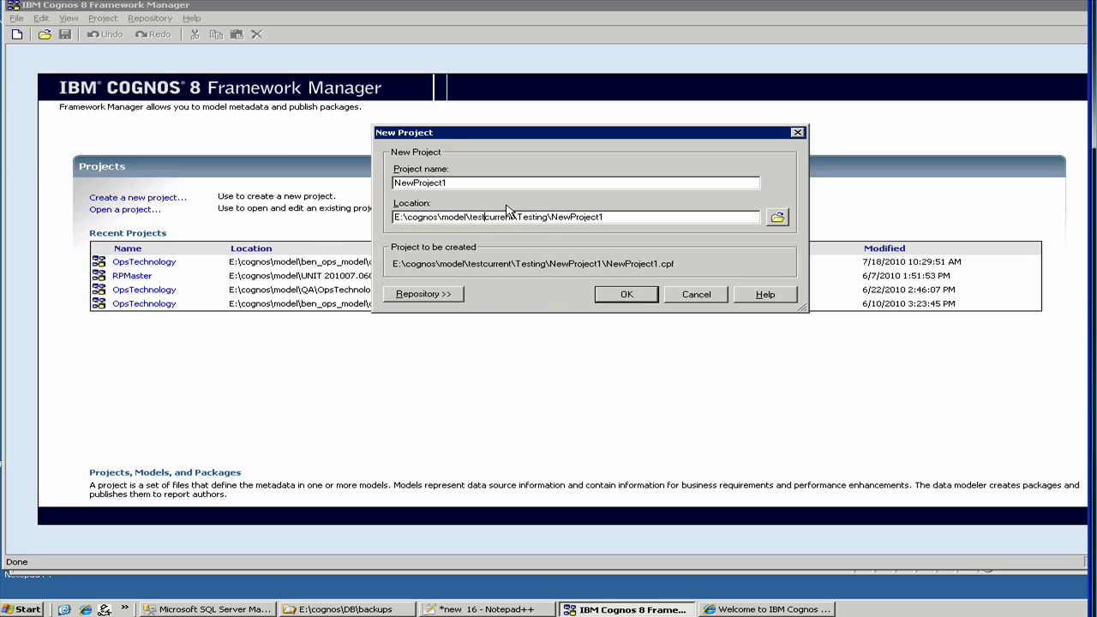
text(\)
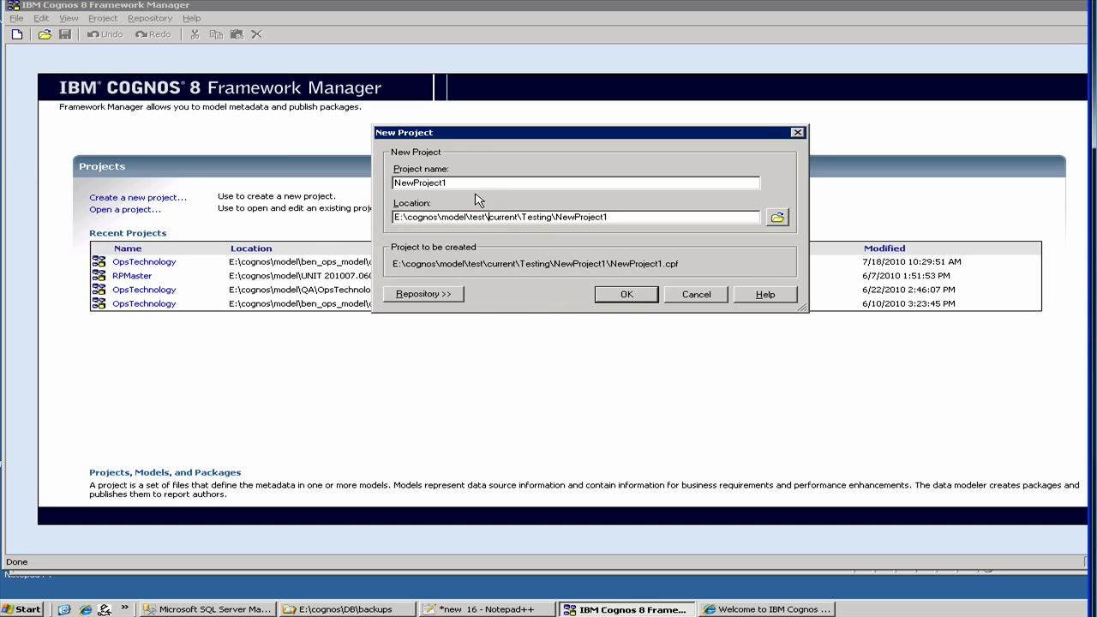
drag(445, 183, 325, 178)
text(test)
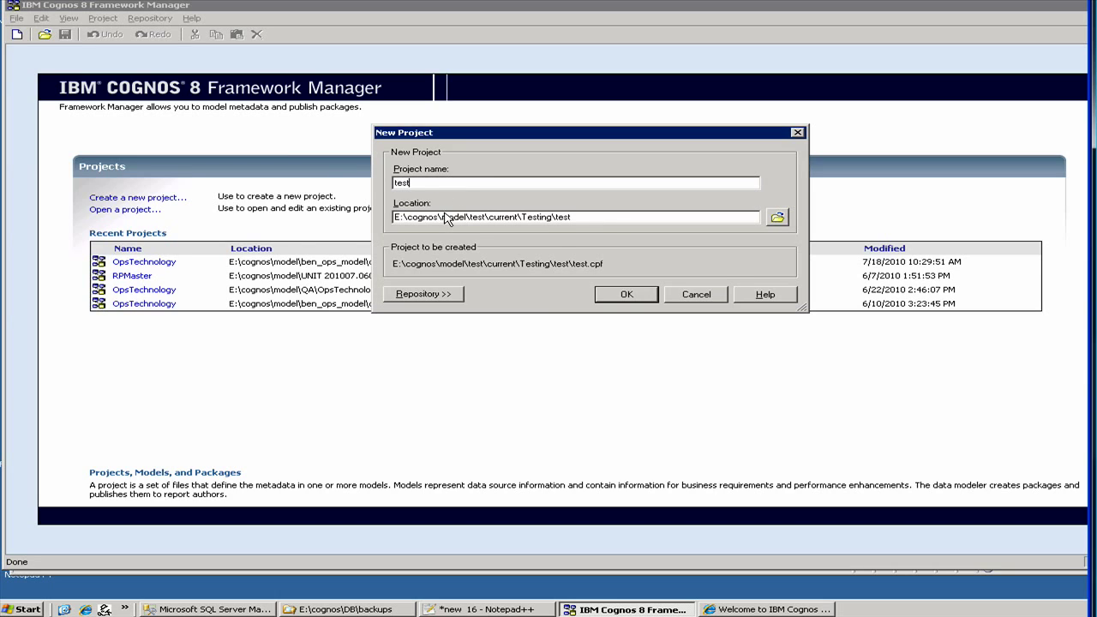
drag(442, 216, 591, 221)
key(BackSpace)
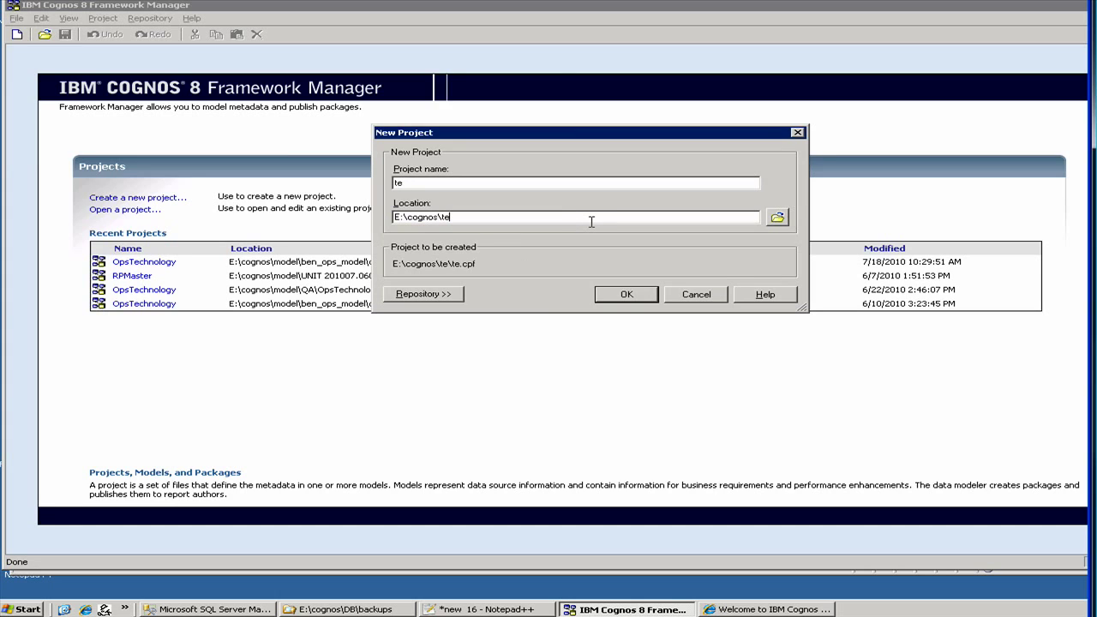
text(test)
click(615, 298)
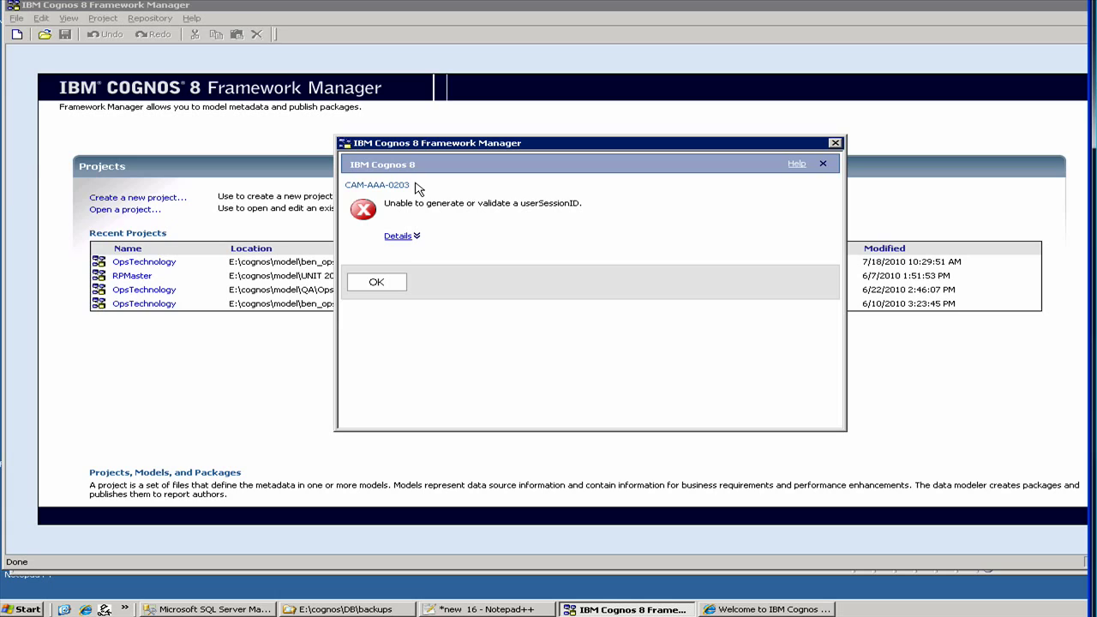
Dismiss the session error, accept English as design language, and proceed with Data Sources import.
click(383, 288)
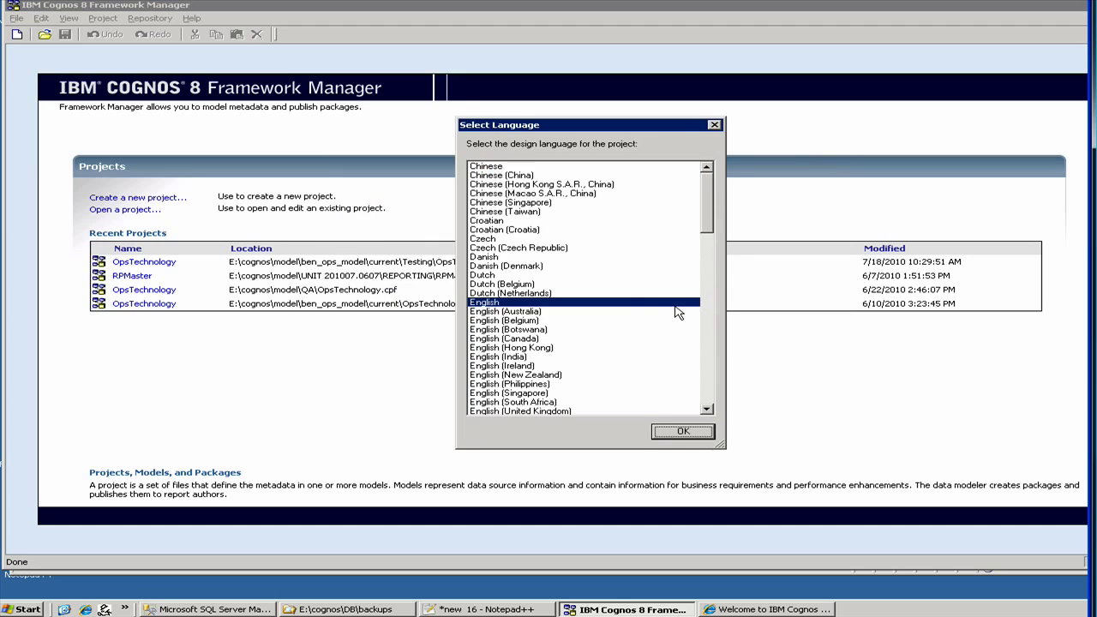
click(679, 433)
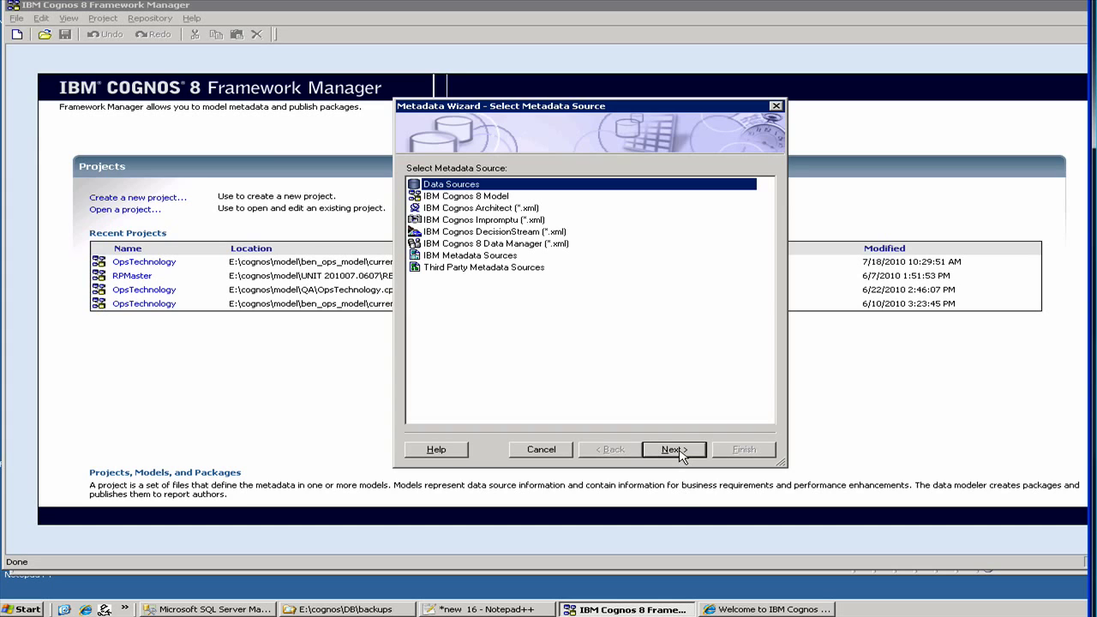
click(679, 452)
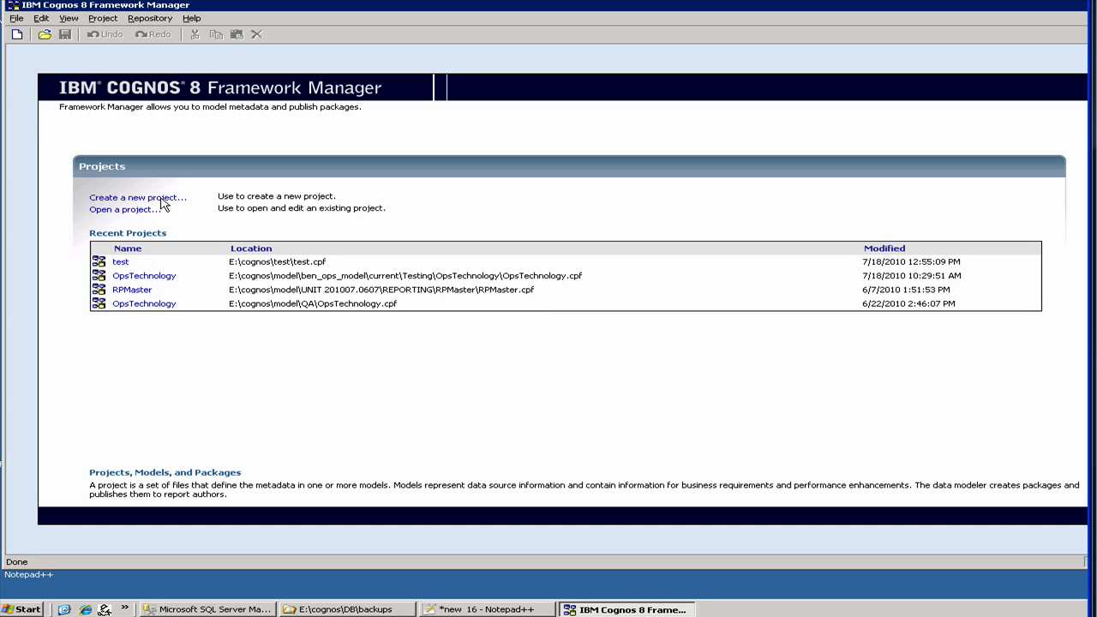
Create a second project named test1 at E:\cognos\test1, checking the Help along the way.
click(161, 199)
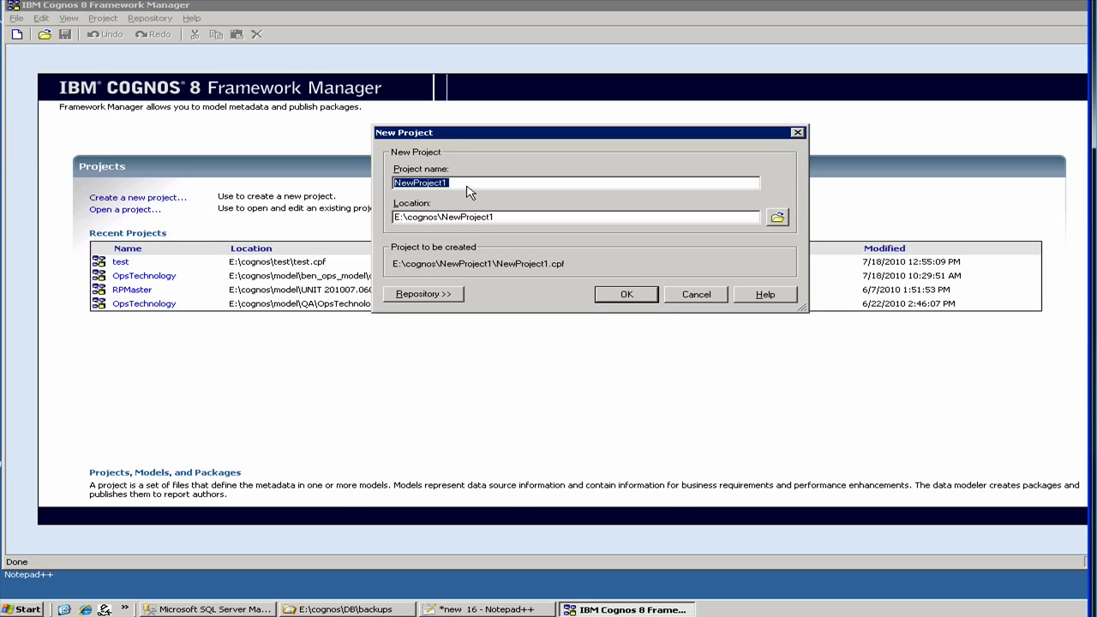
text(test)
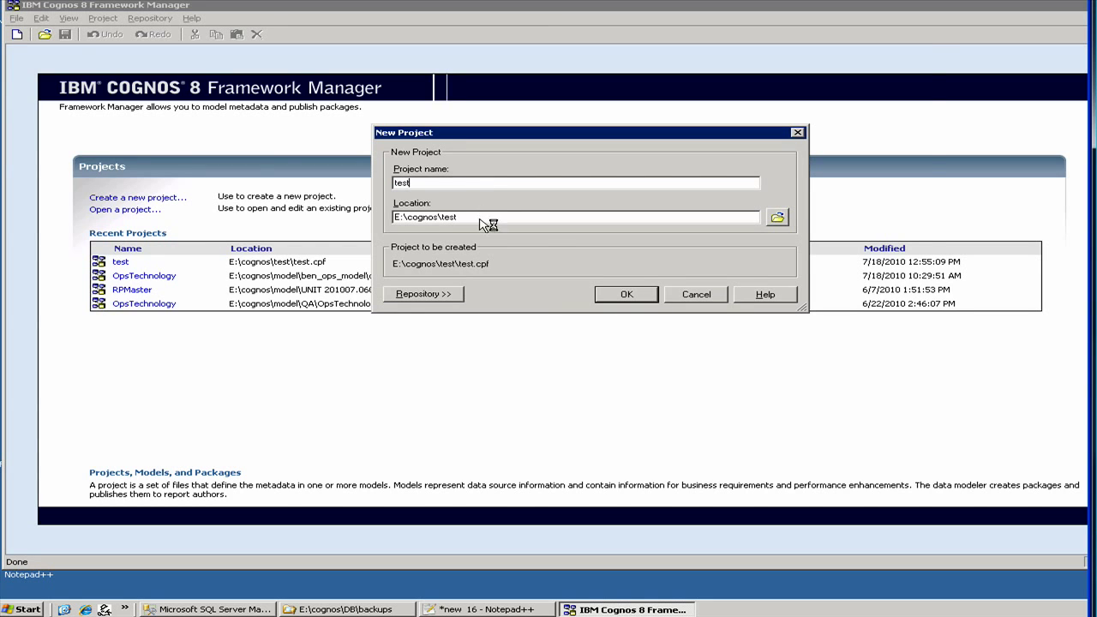
key(F1)
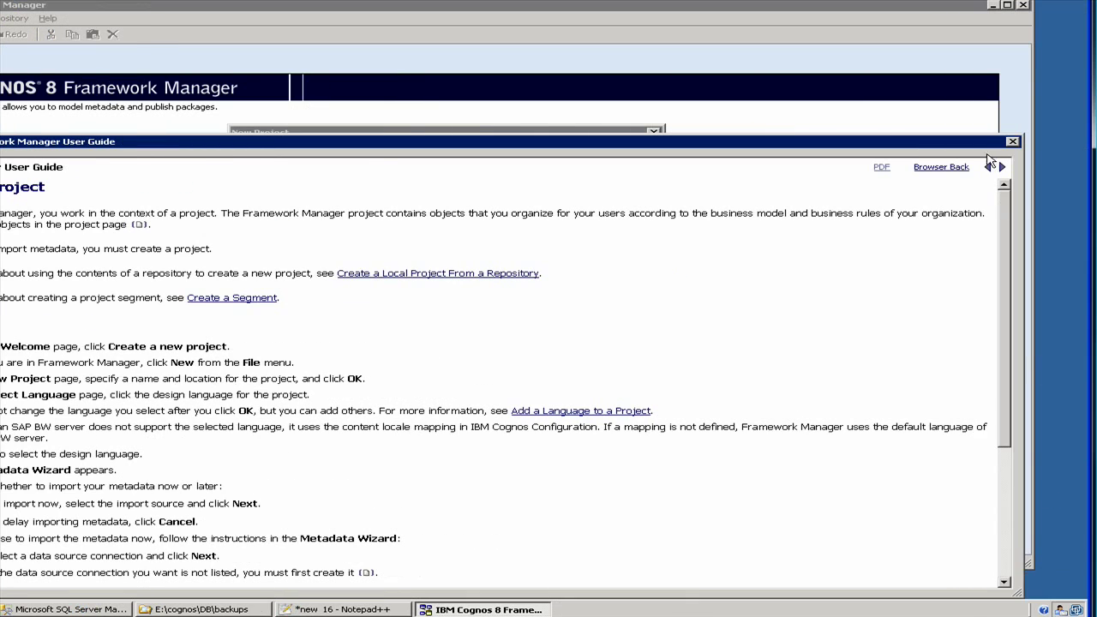
click(1012, 143)
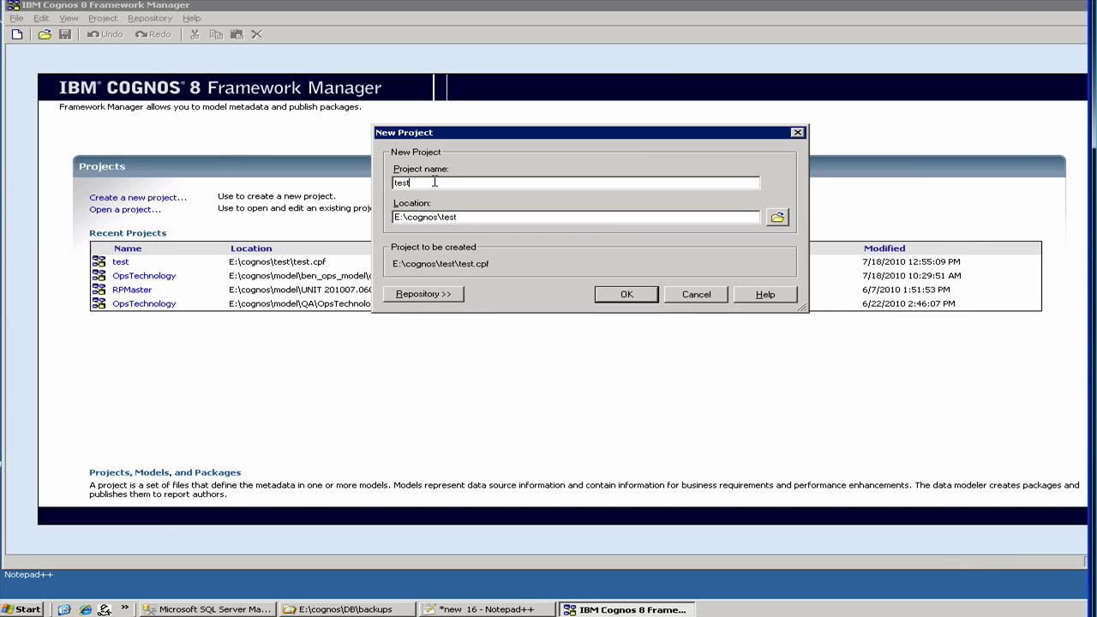
text(1)
click(653, 300)
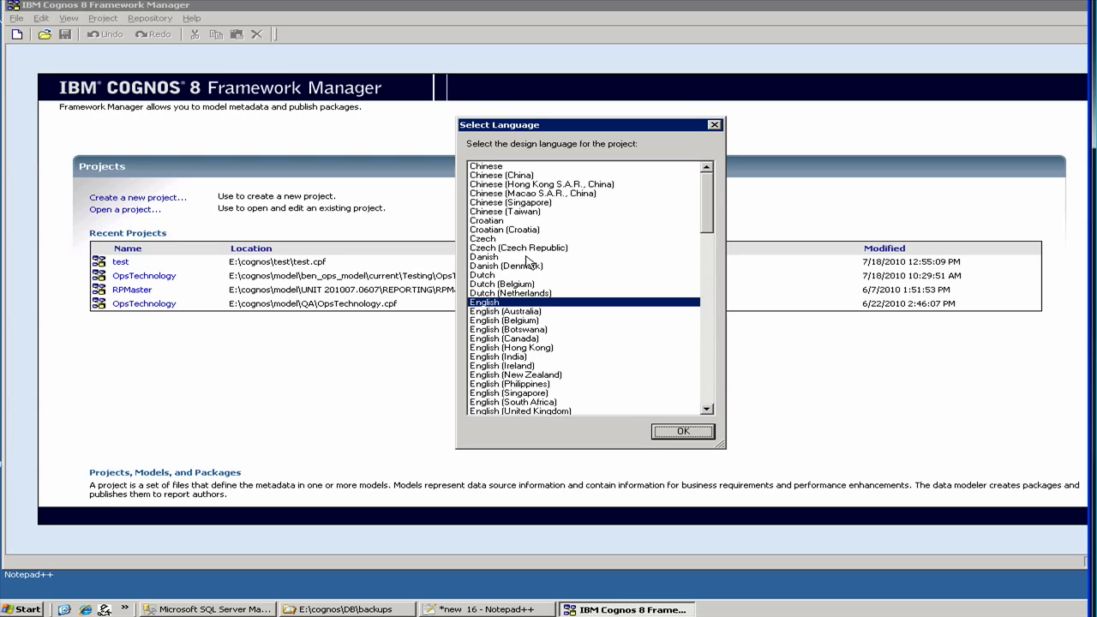
Accept English, choose Data Sources as the metadata source, and start a new data source.
click(667, 435)
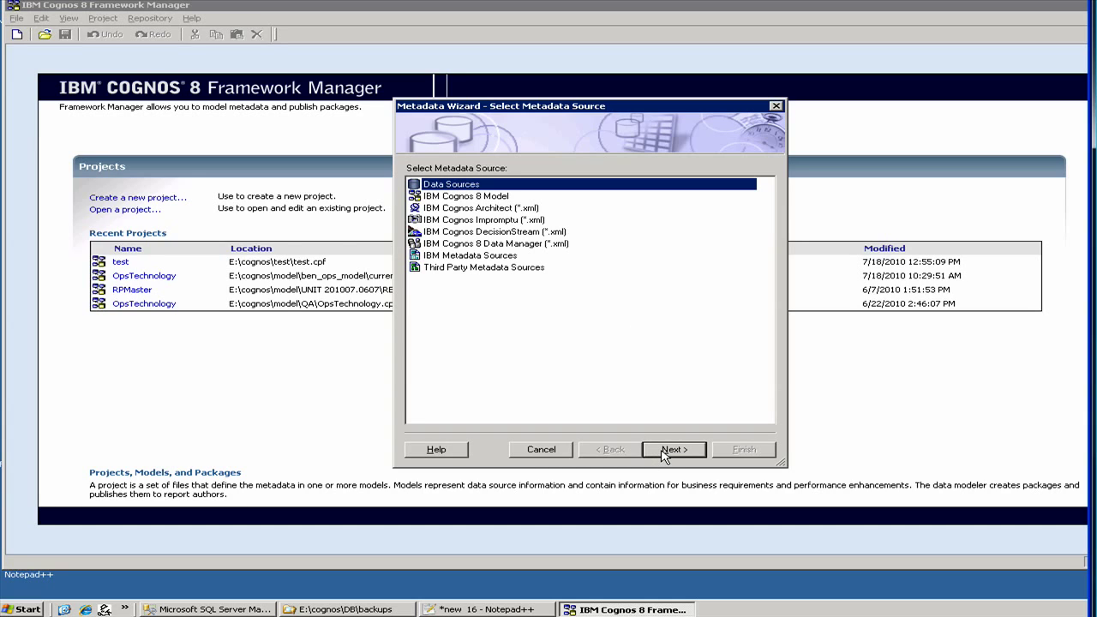
click(665, 451)
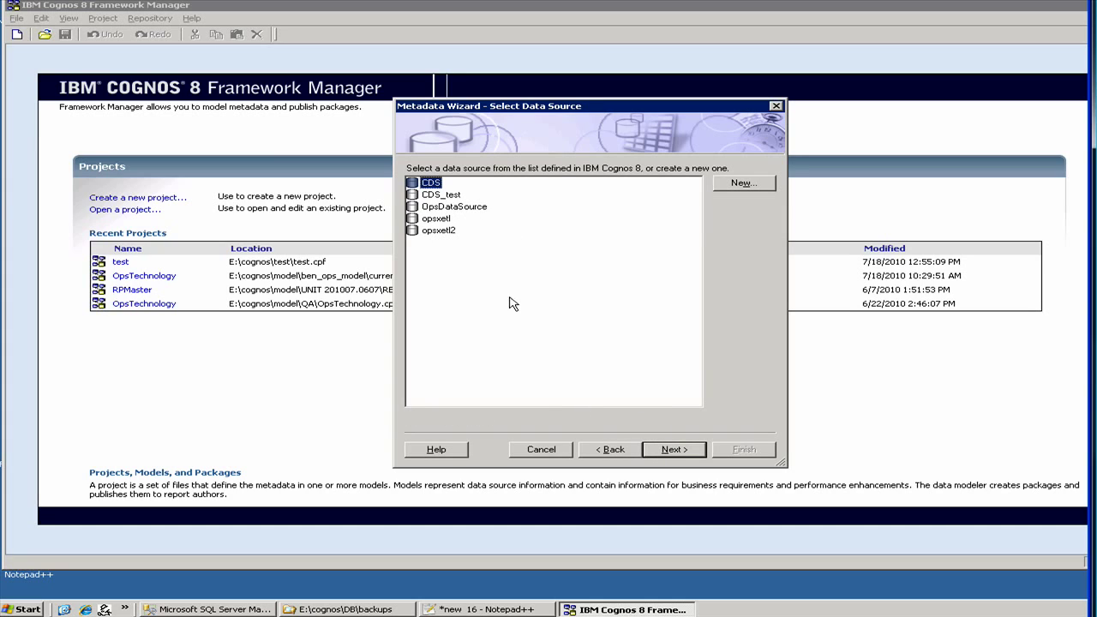
click(739, 184)
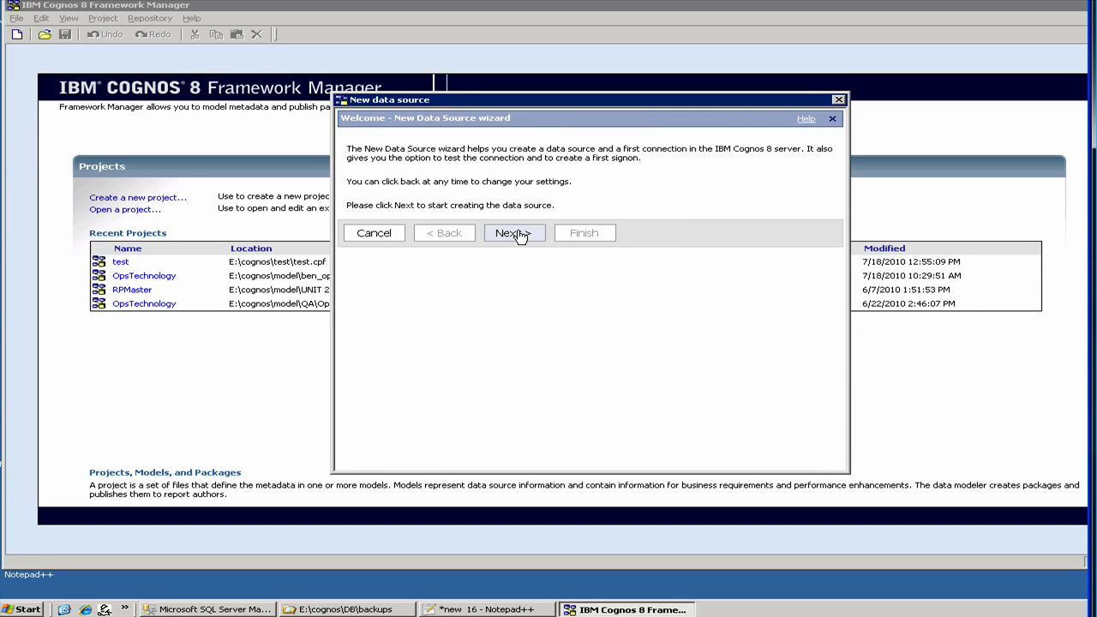
Name the data source test1 and pick Microsoft SQL Server (SQL 2005 Native Client) as its type.
click(518, 233)
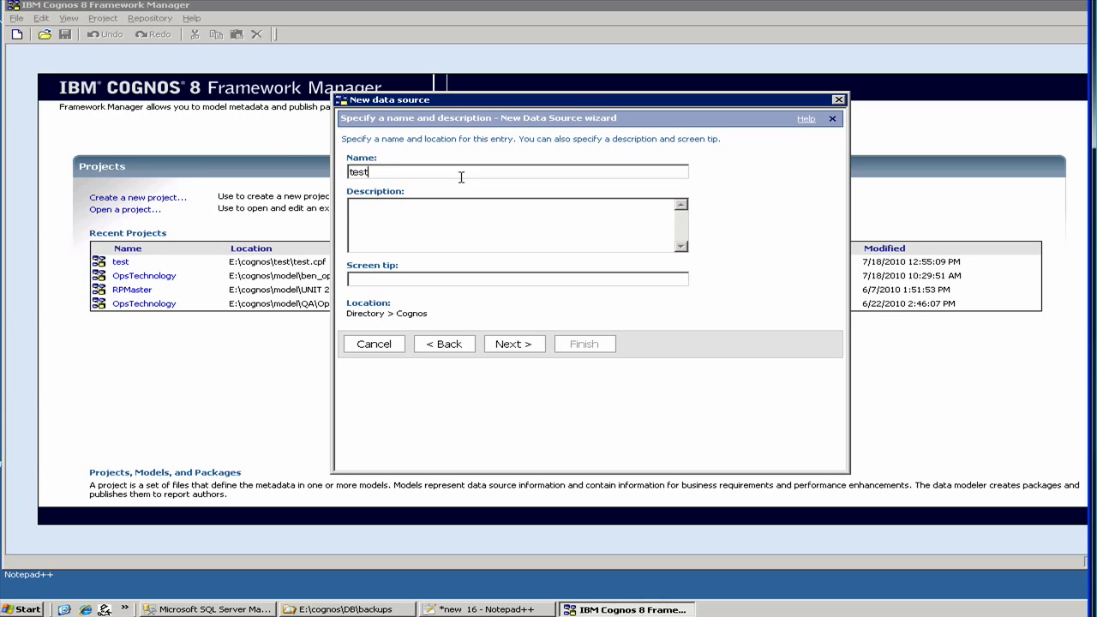
text(1)
click(502, 342)
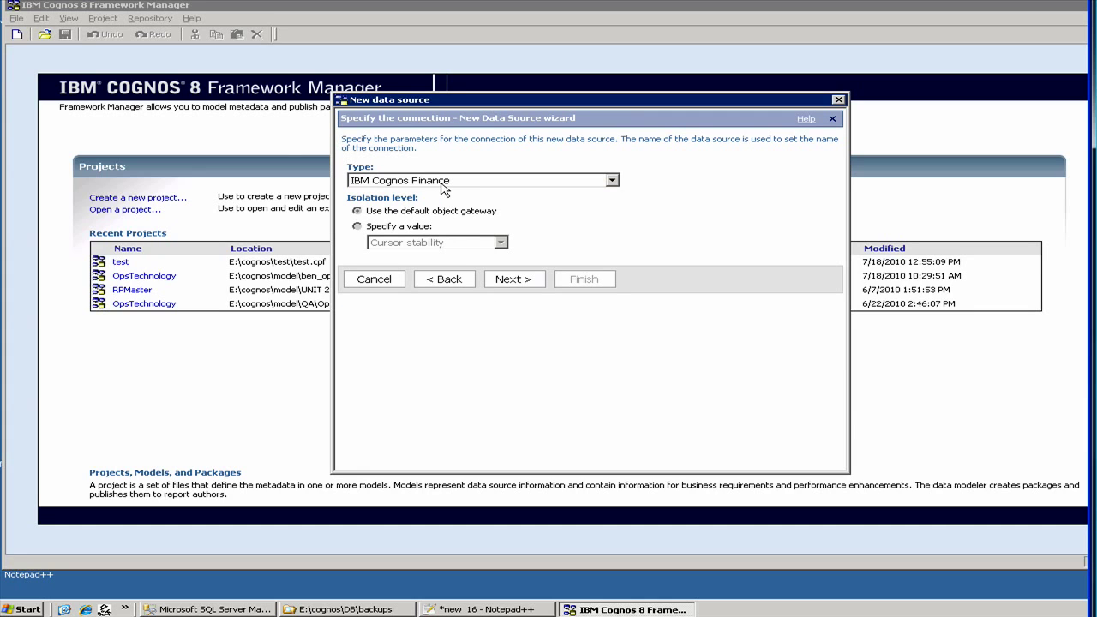
click(443, 184)
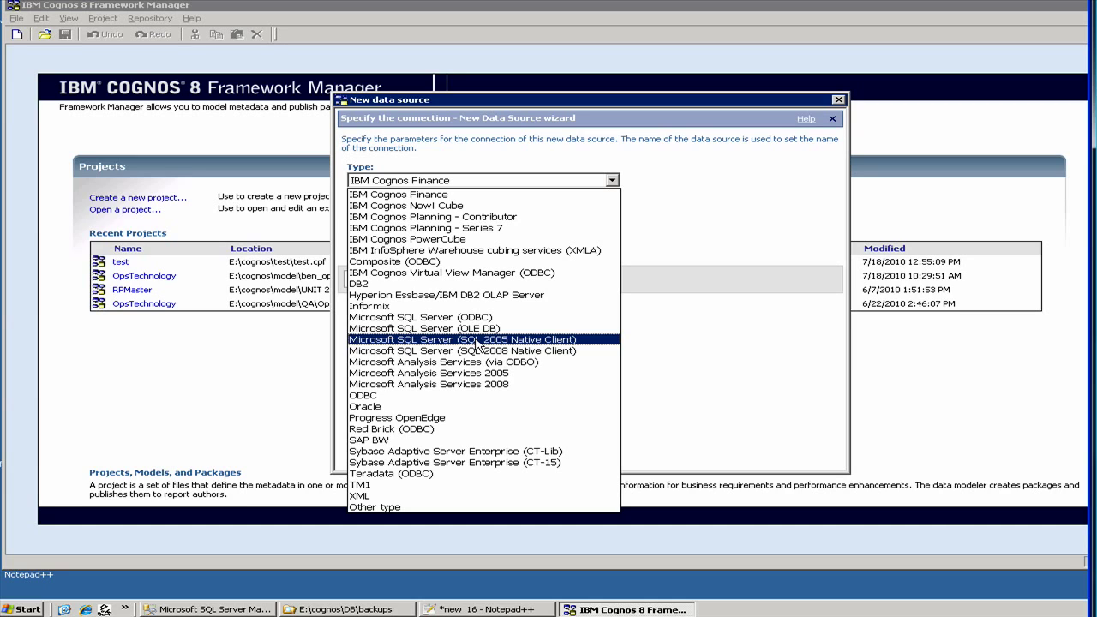
click(478, 340)
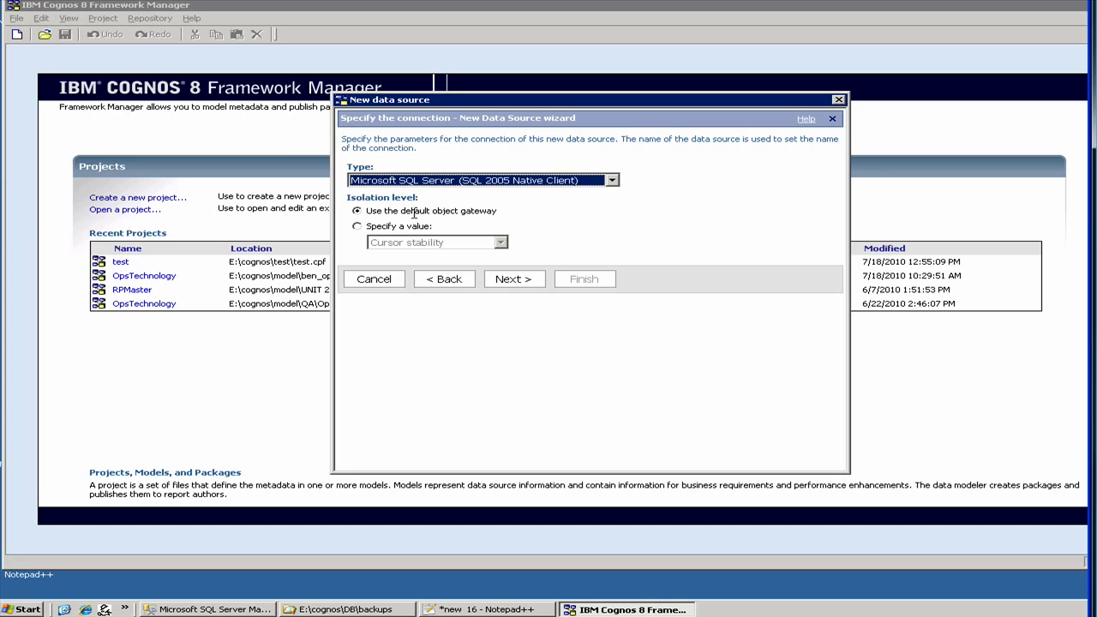
click(522, 283)
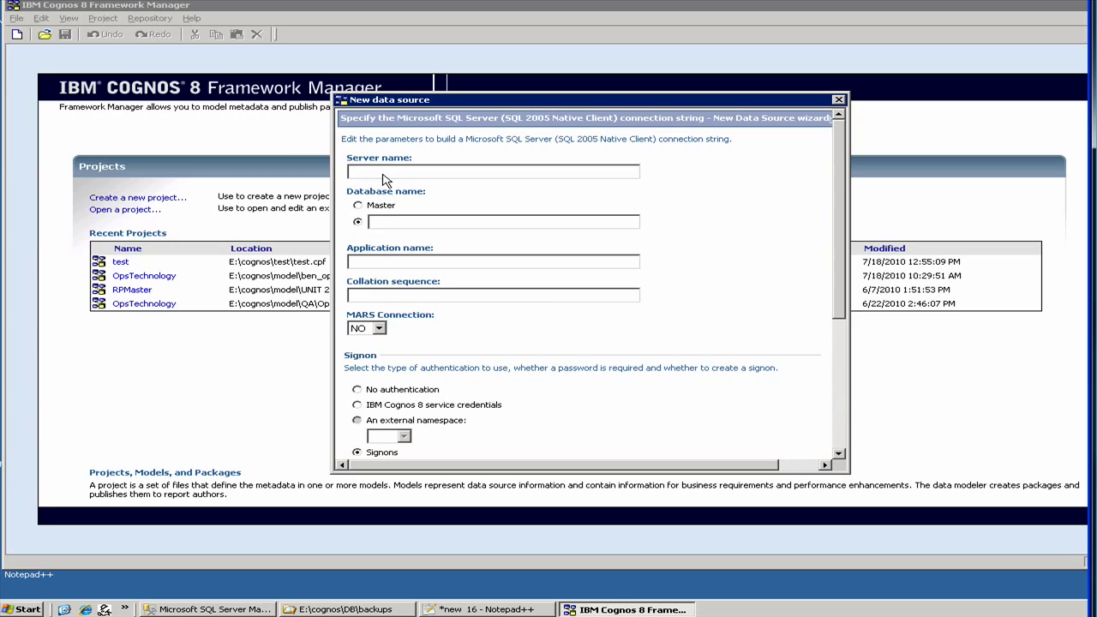
Enter localhost as the server name, replacing devsql2, and test as the database name.
click(381, 172)
text(devsql2)
double_click(368, 174)
text(localhos)
text(t)
text(test)
click(248, 611)
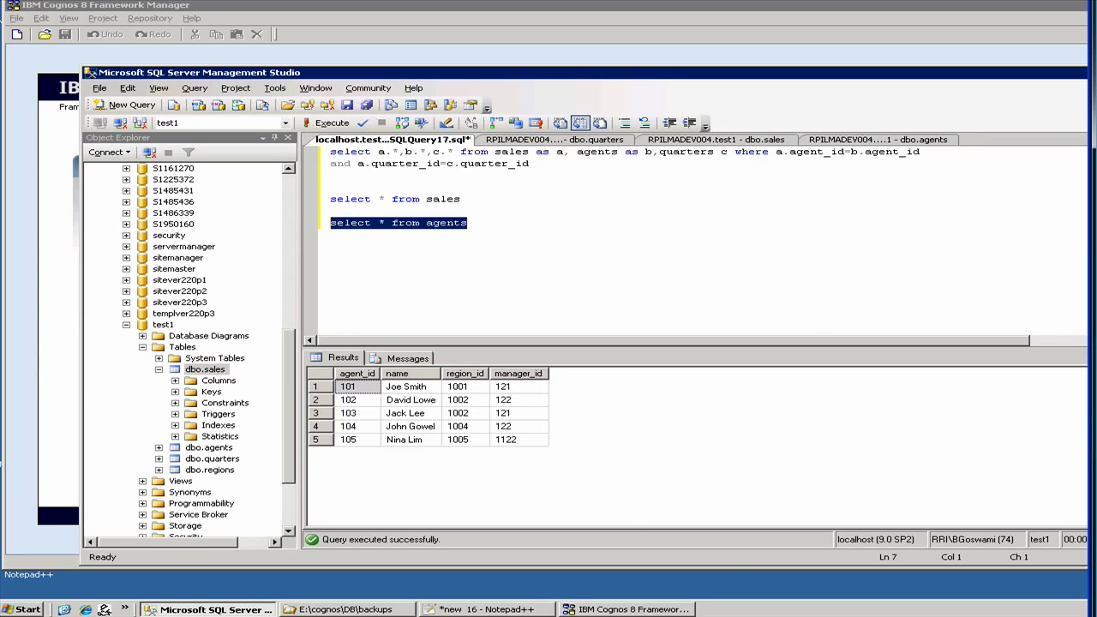
click(583, 610)
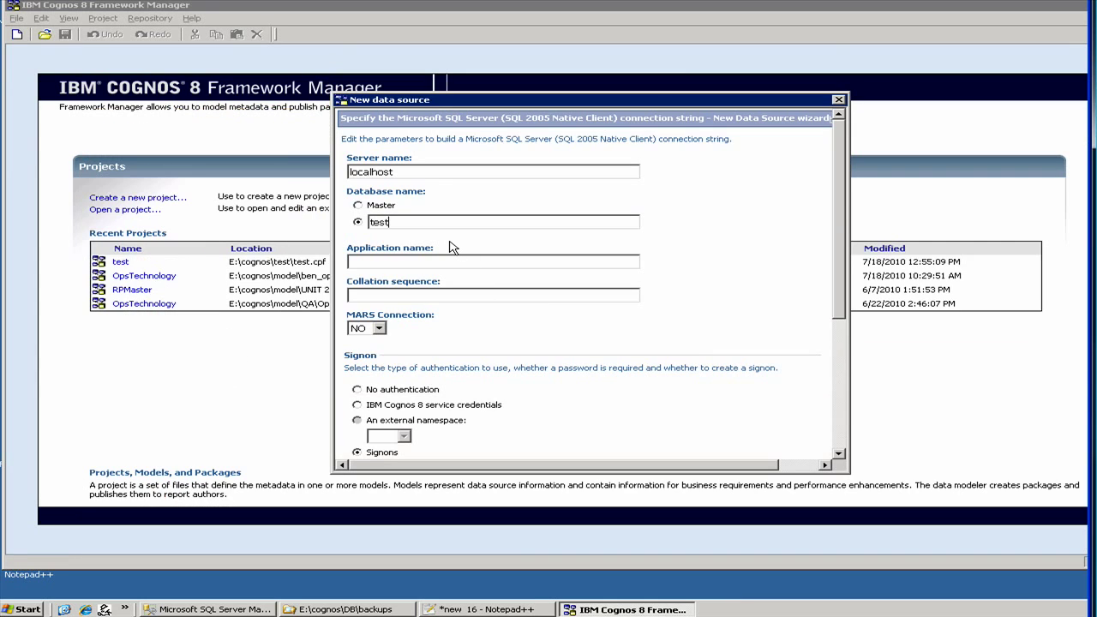
Change the database name to test1 and sign on with IBM Cognos 8 service credentials.
text(1)
click(392, 262)
drag(838, 308, 838, 377)
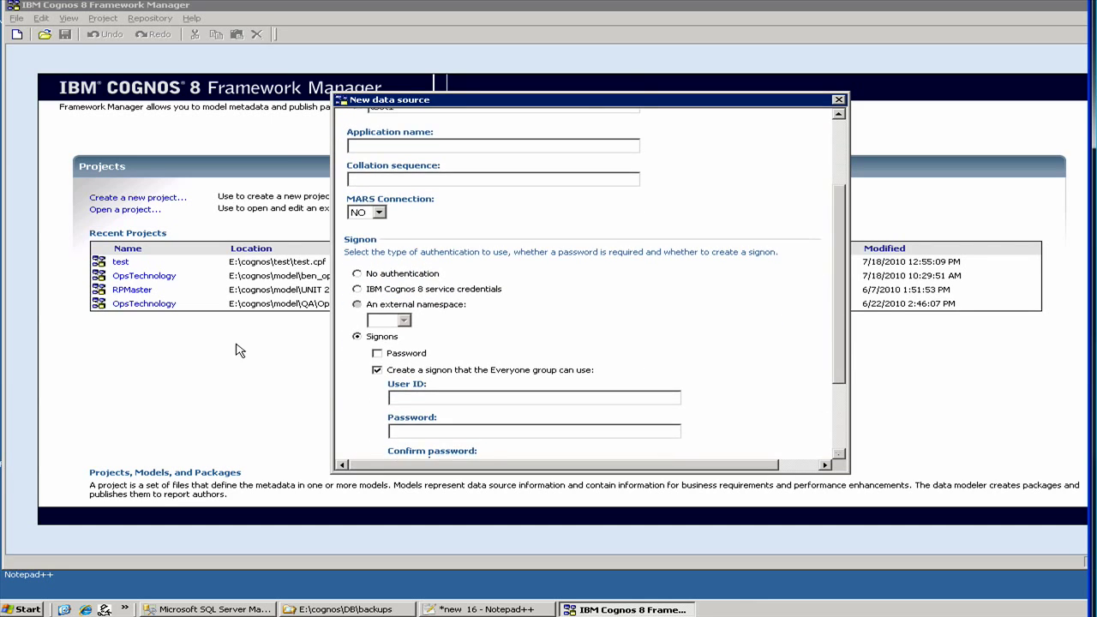
click(357, 274)
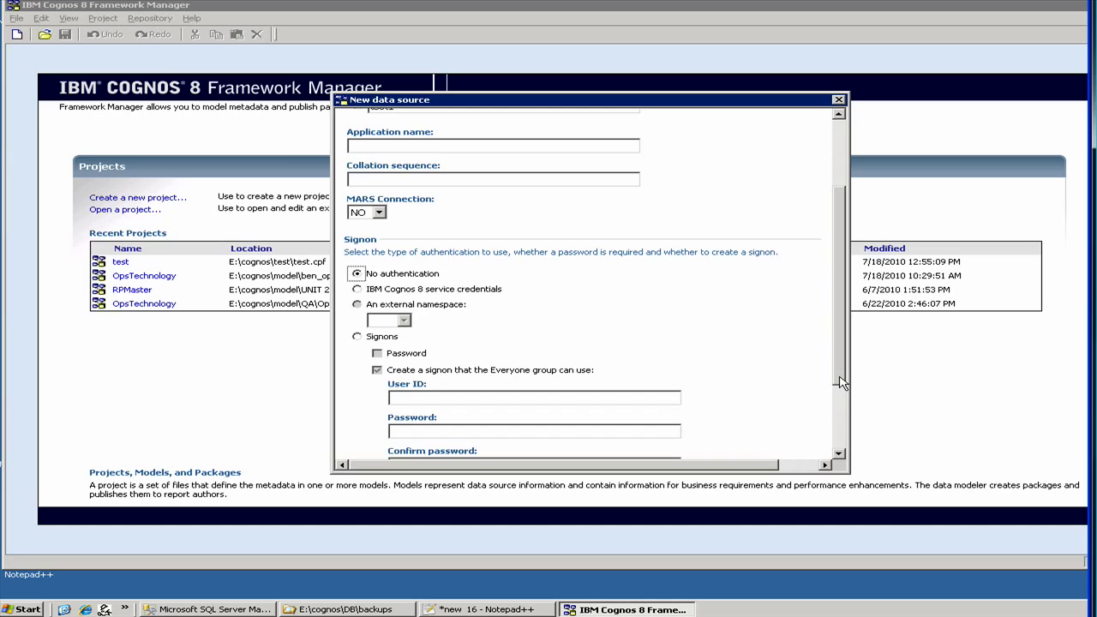
scroll(837, 425, down, 3)
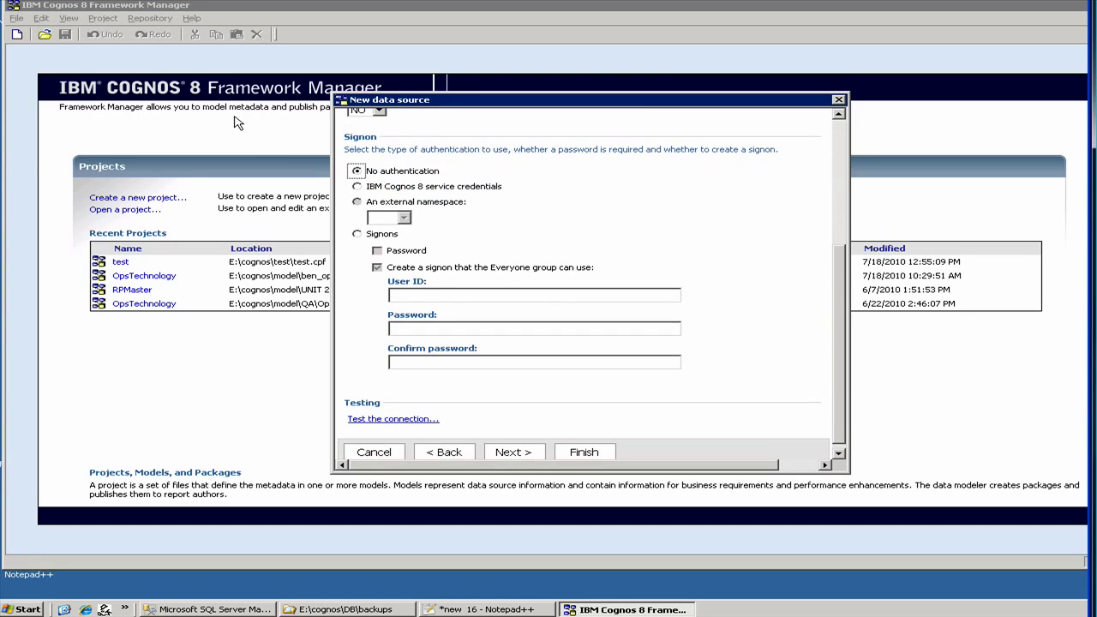
click(357, 187)
Run the connection test for the localhost test1 data source and confirm it succeeds.
click(391, 419)
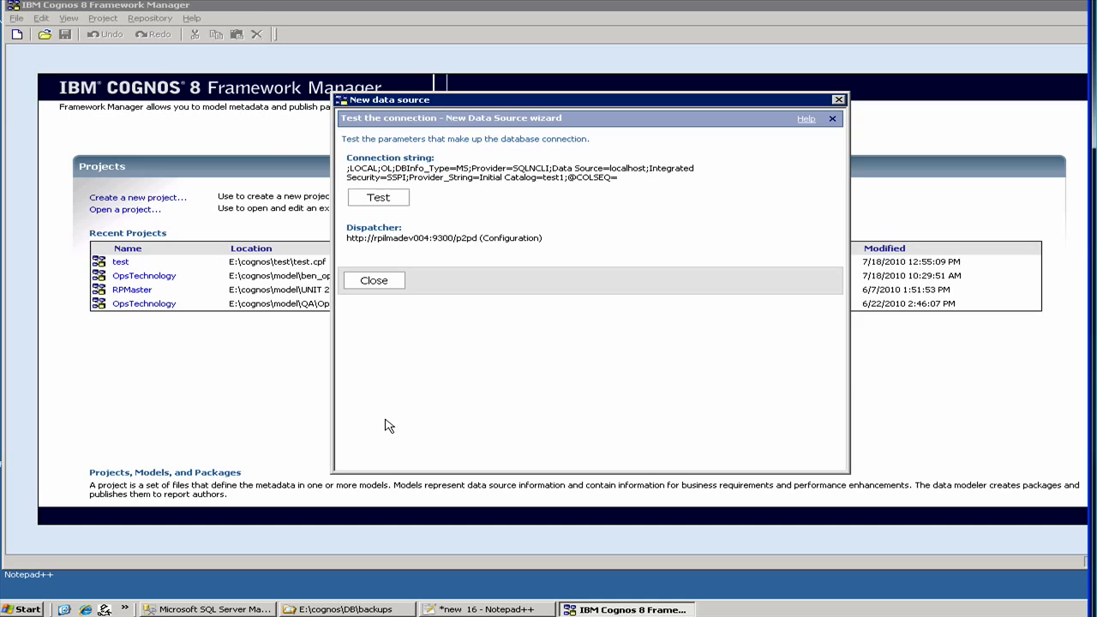
click(371, 201)
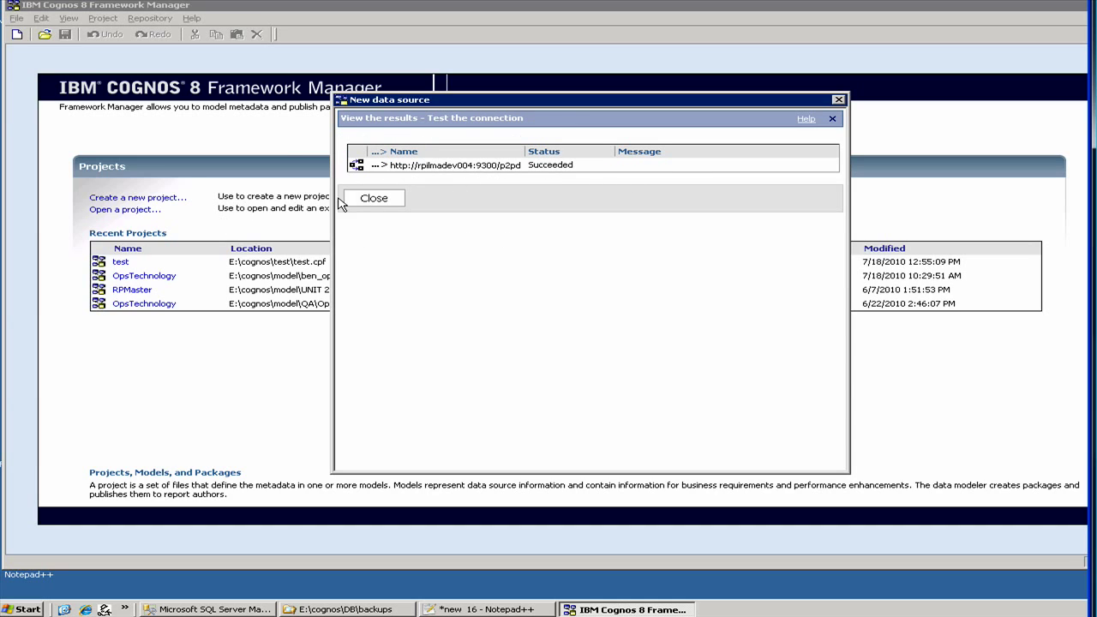
click(368, 199)
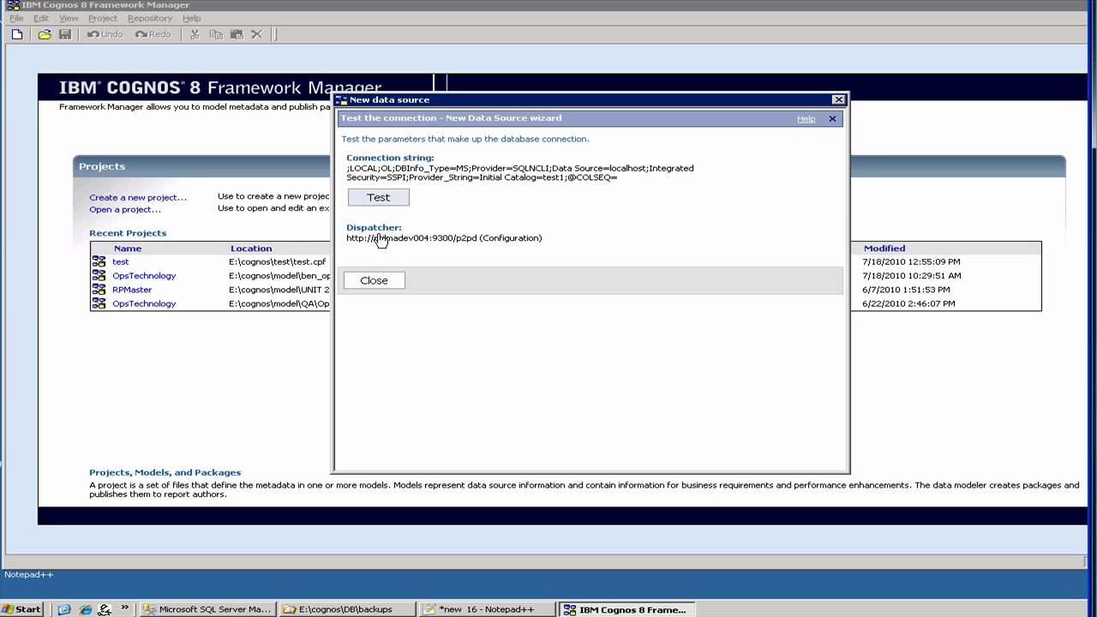
Finish the wizard to create the test1 data source and close the confirmation.
click(374, 281)
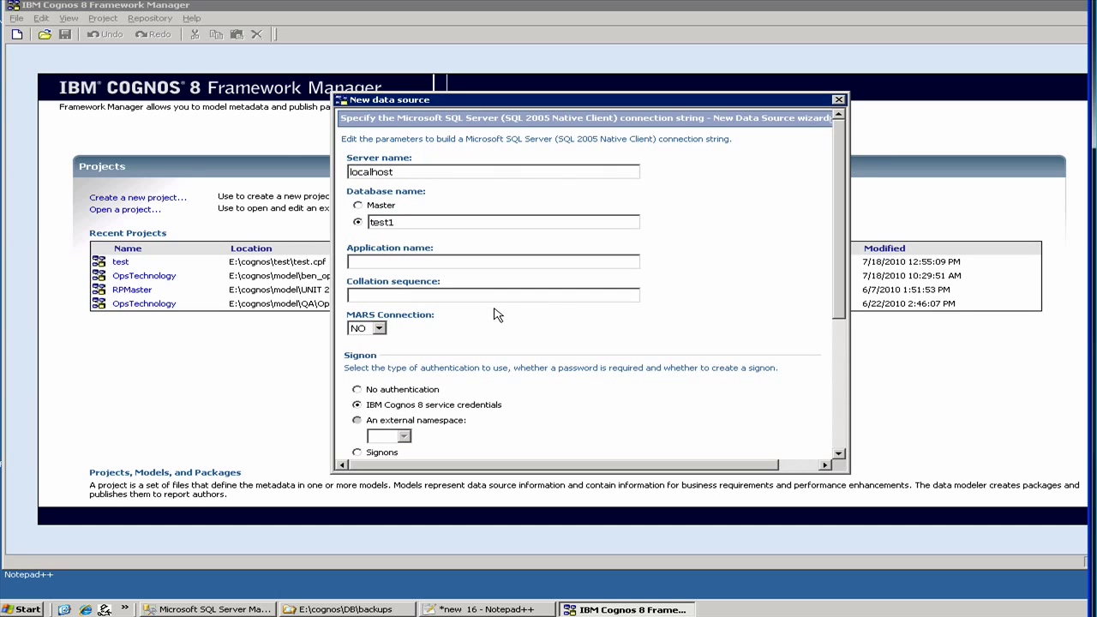
scroll(512, 385, down, 5)
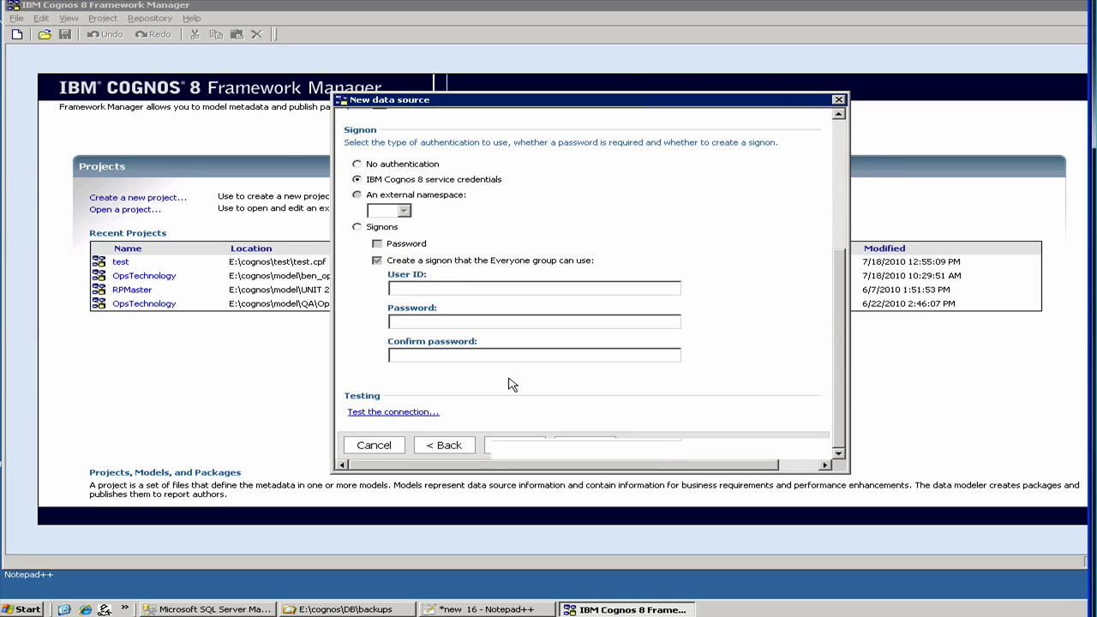
click(528, 446)
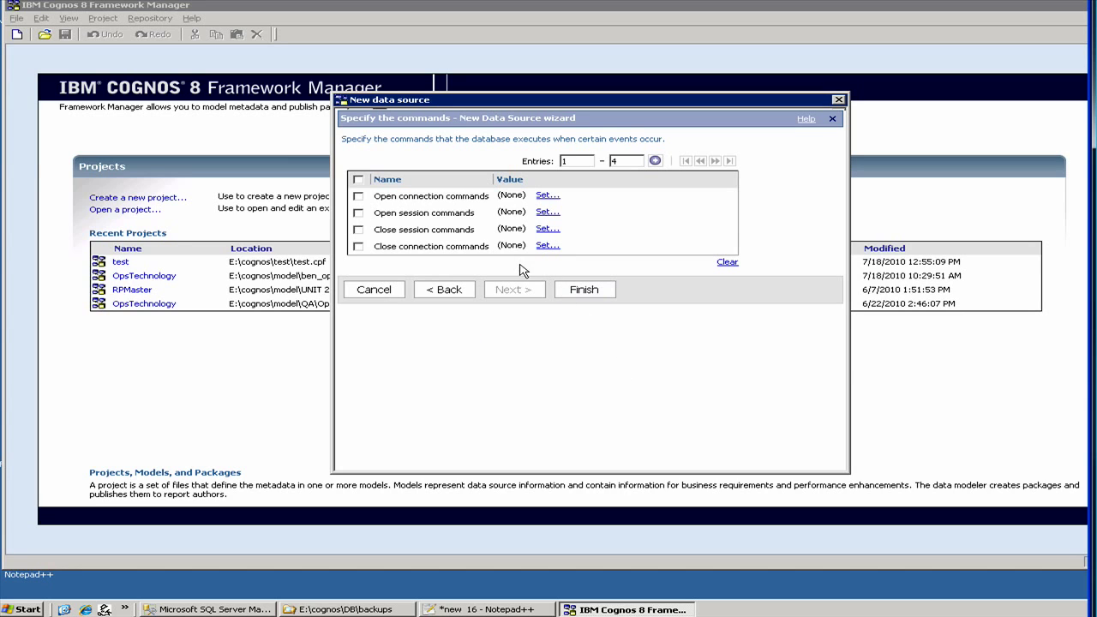
click(590, 292)
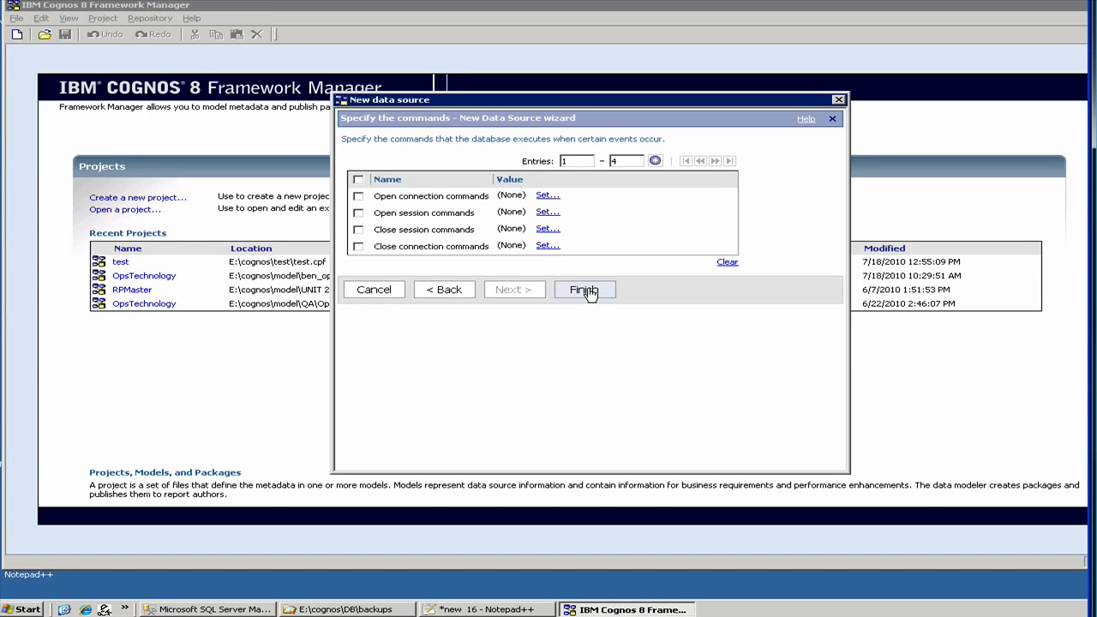
click(590, 292)
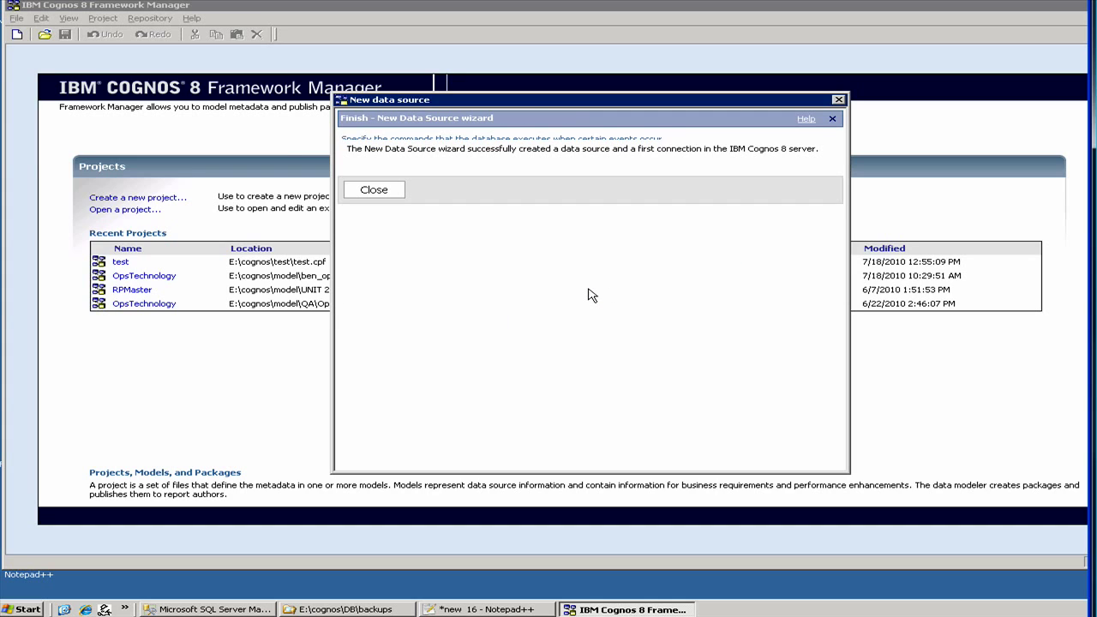
click(373, 190)
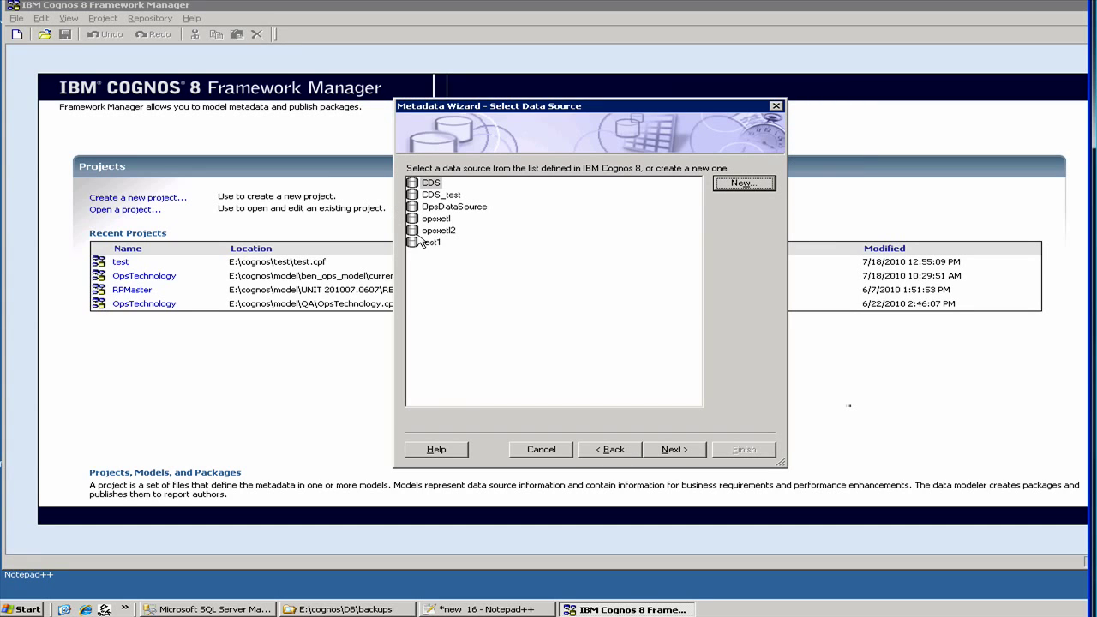
Select the test1 data source and check agents, quarters, regions and sales under dbo Tables.
click(425, 243)
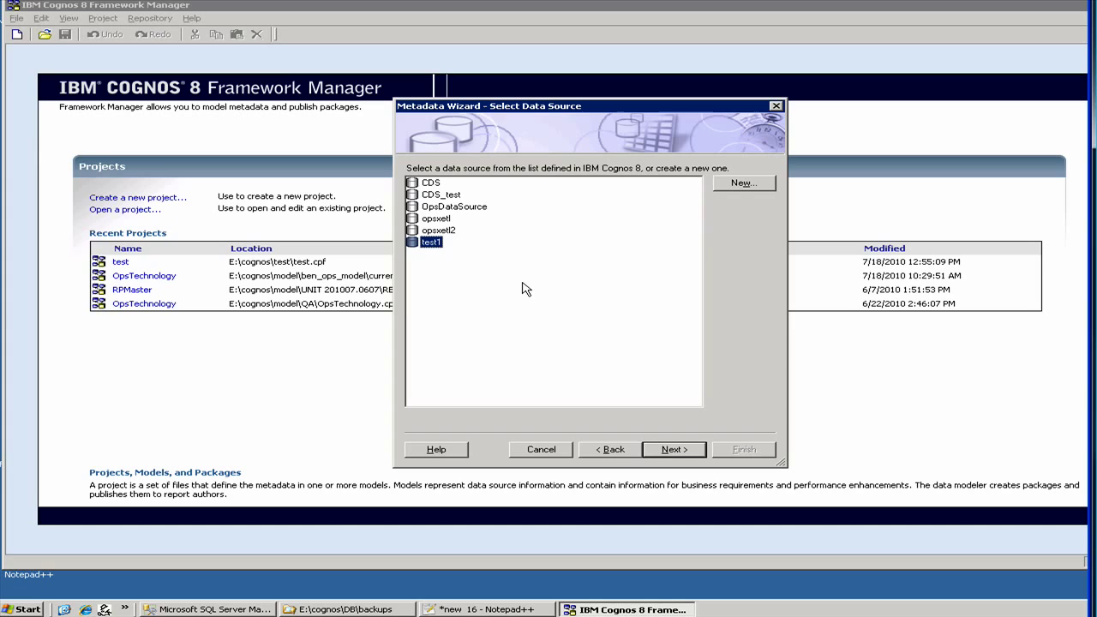
click(672, 451)
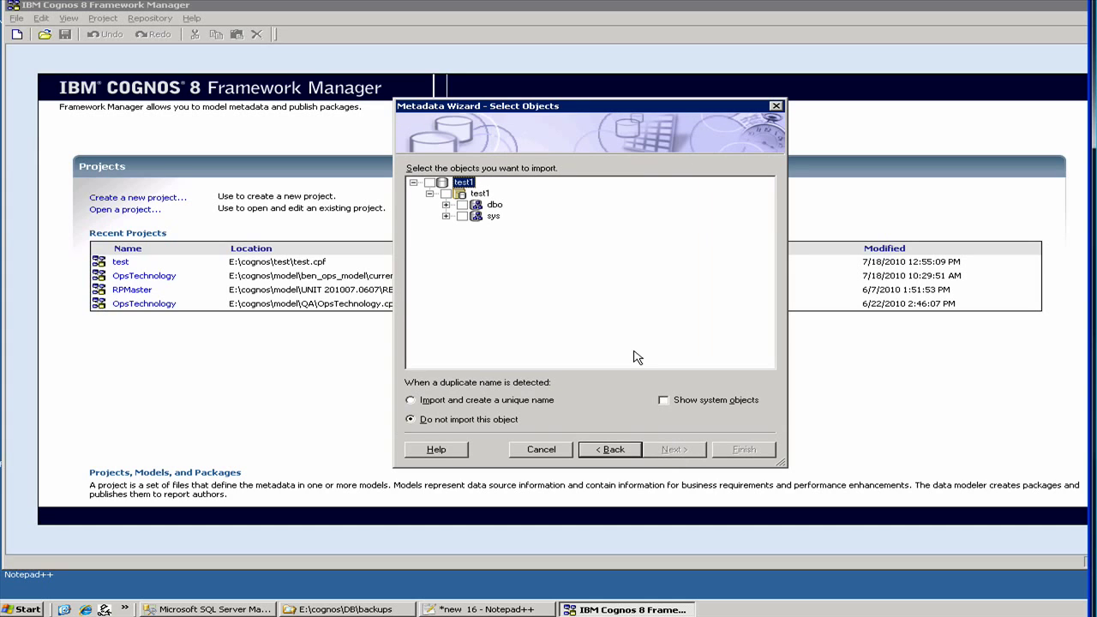
click(446, 205)
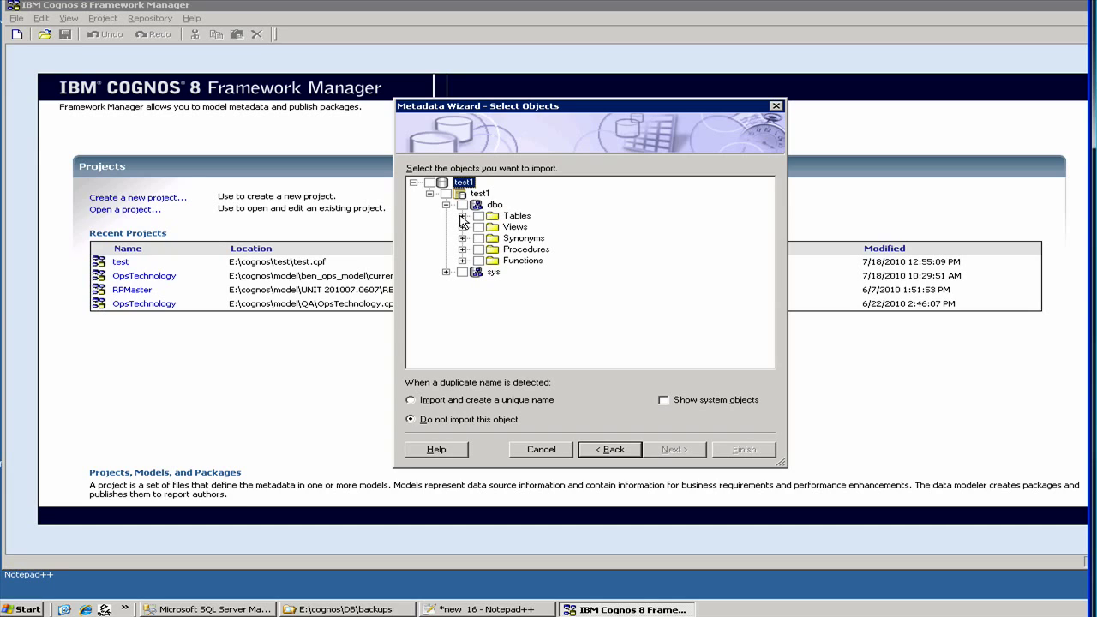
click(462, 217)
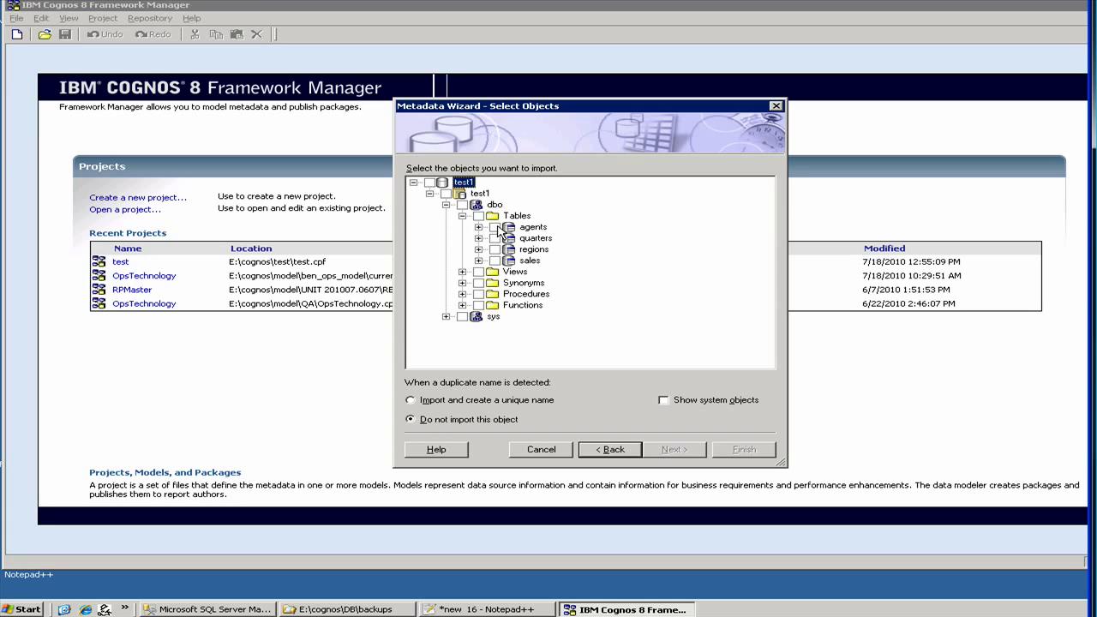
click(495, 227)
click(495, 239)
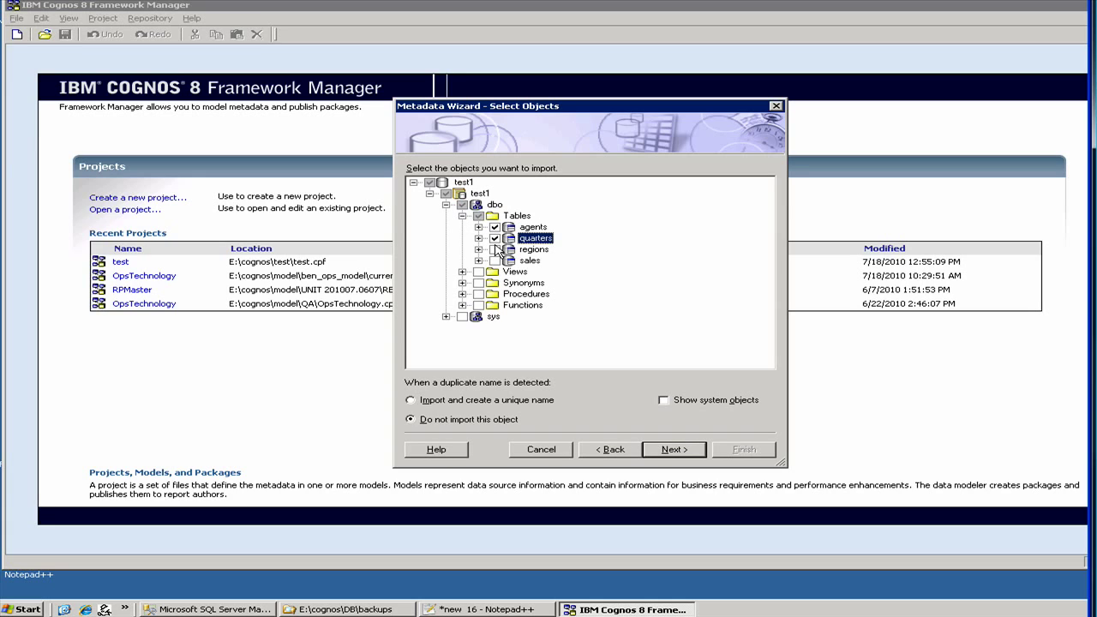
click(496, 249)
click(495, 261)
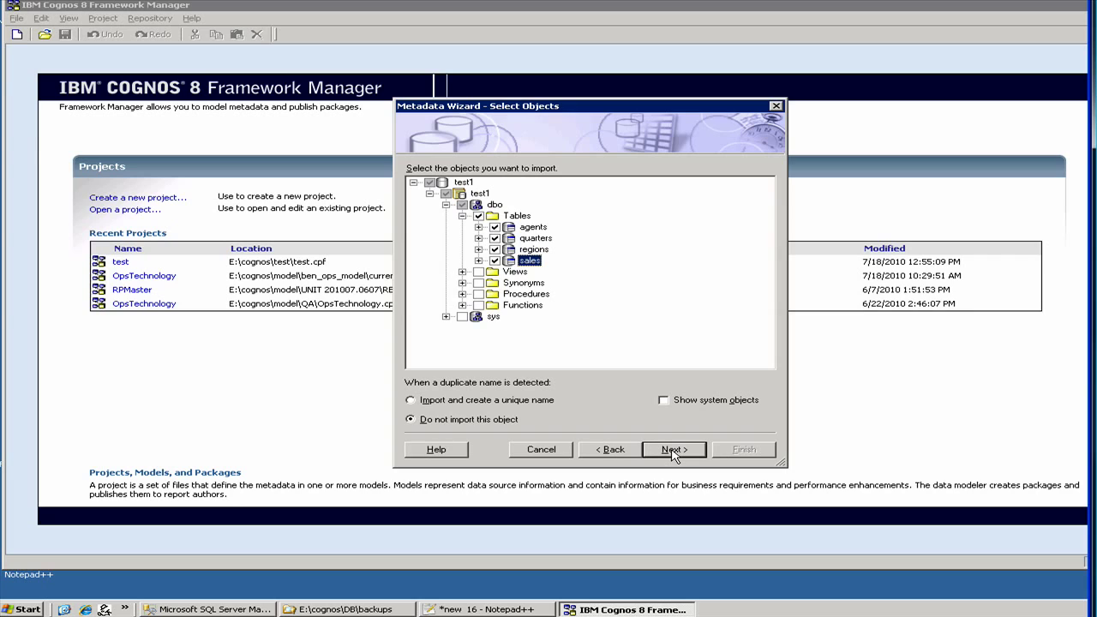
Import the four tables using primary and foreign keys, then open the test1 project.
click(675, 452)
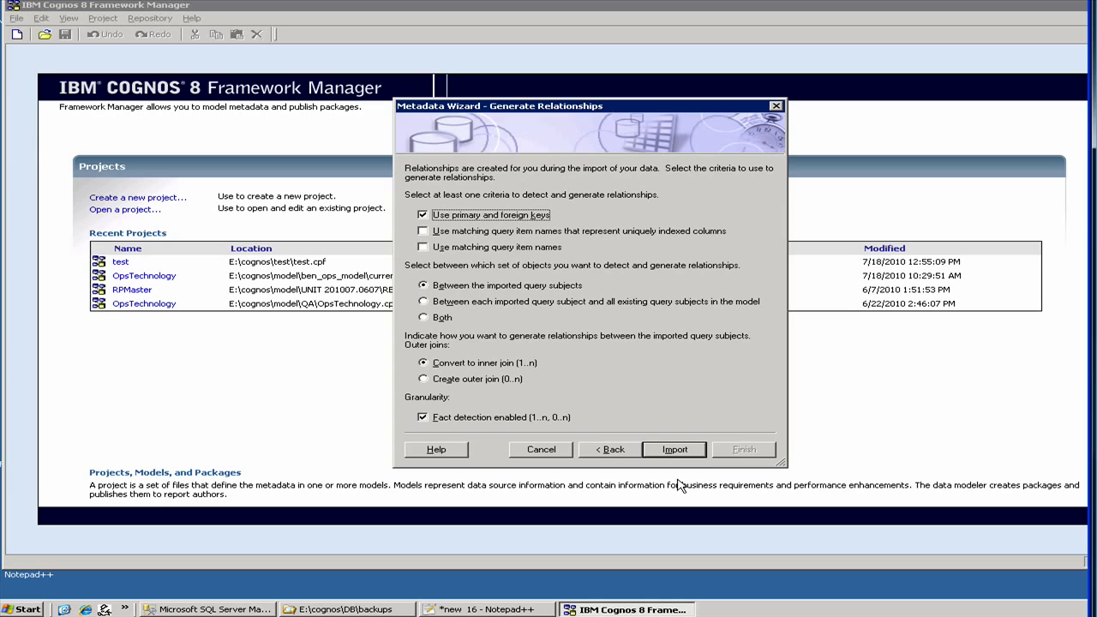
click(691, 454)
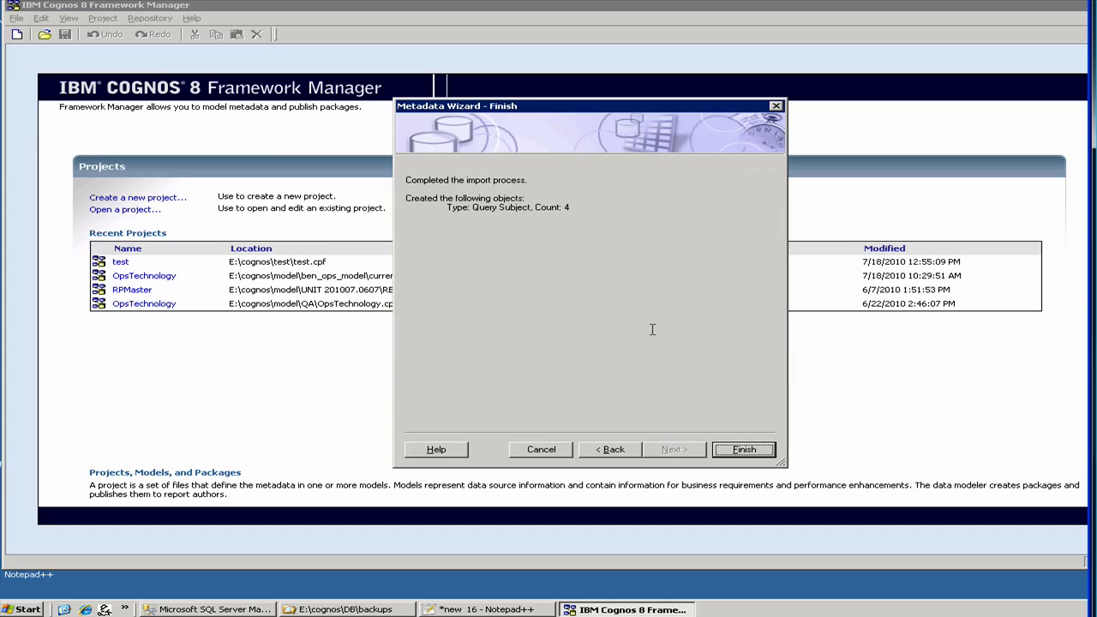
click(728, 452)
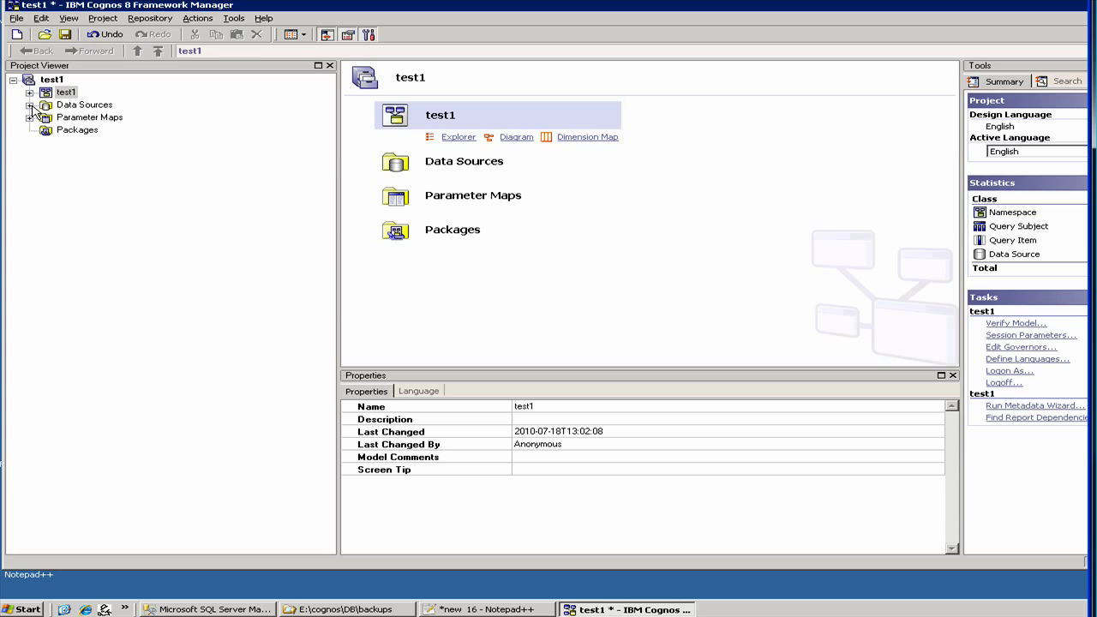
Expand the test1 namespace and the agents table, then select agent_id to view its properties.
click(29, 104)
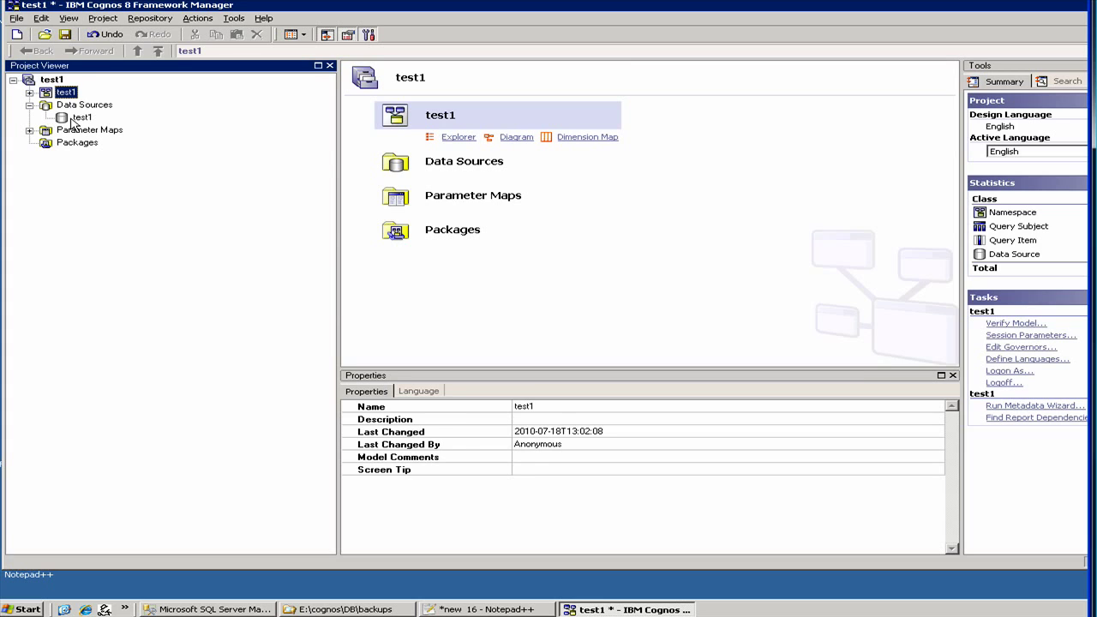
click(79, 117)
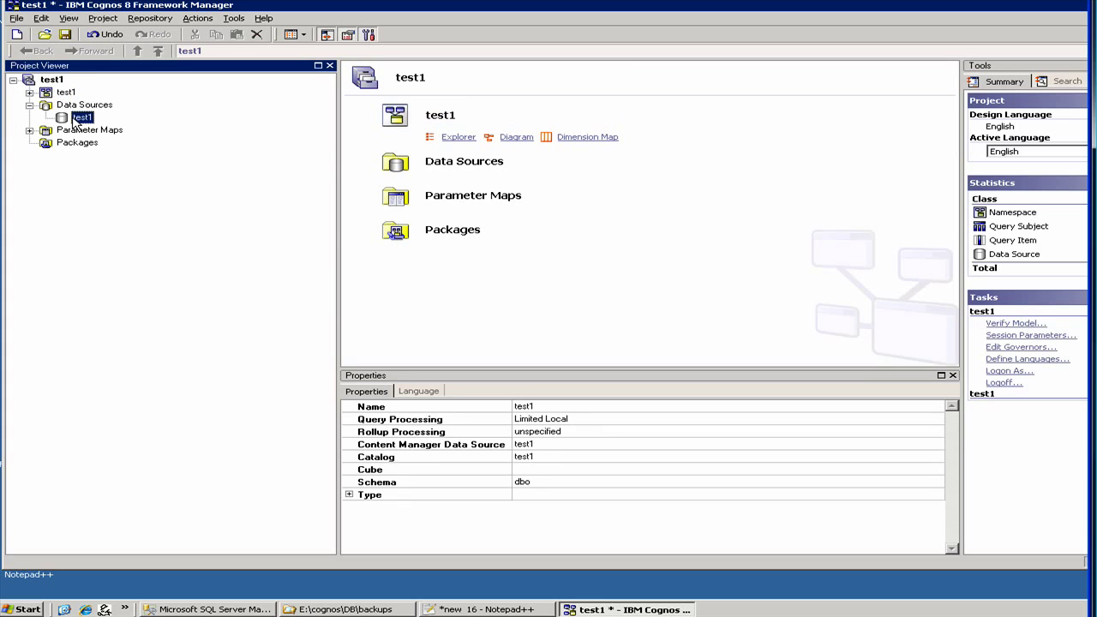
click(29, 92)
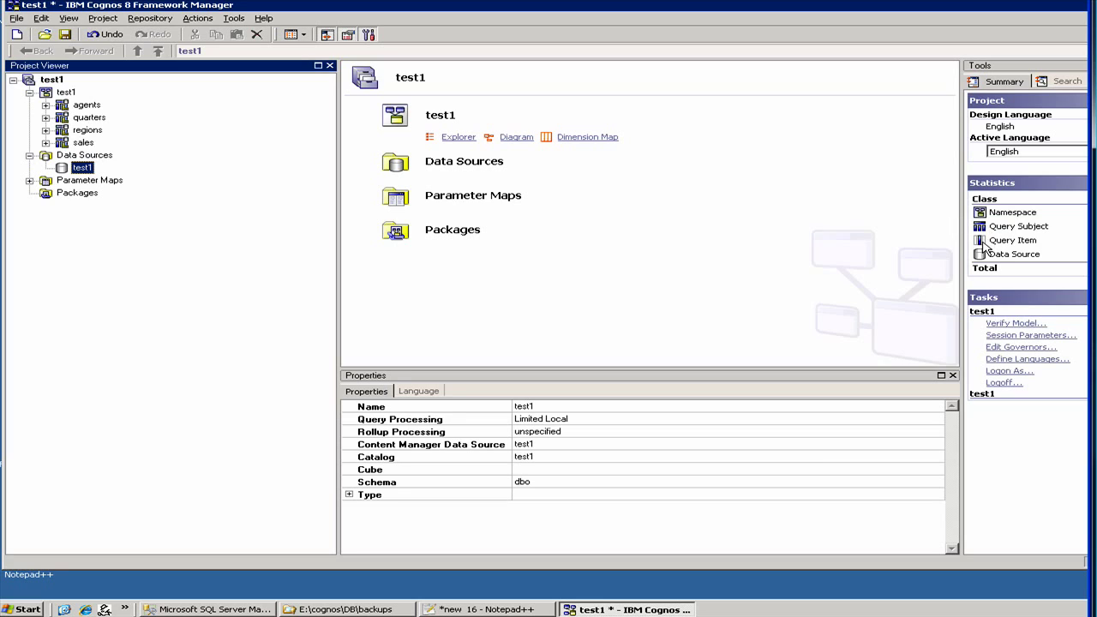
click(45, 105)
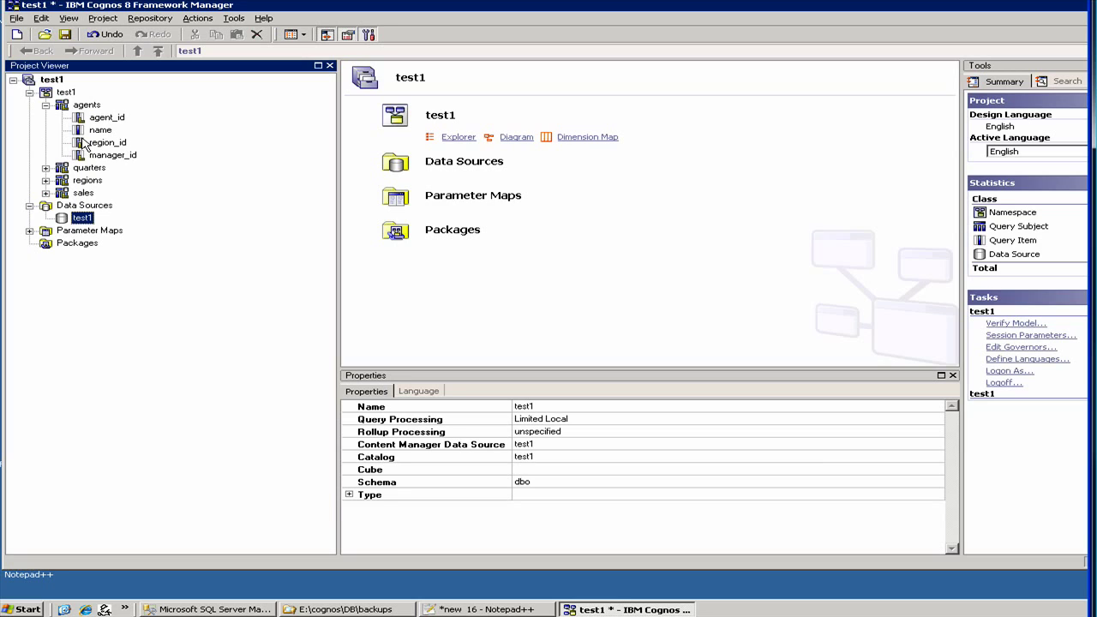
click(103, 118)
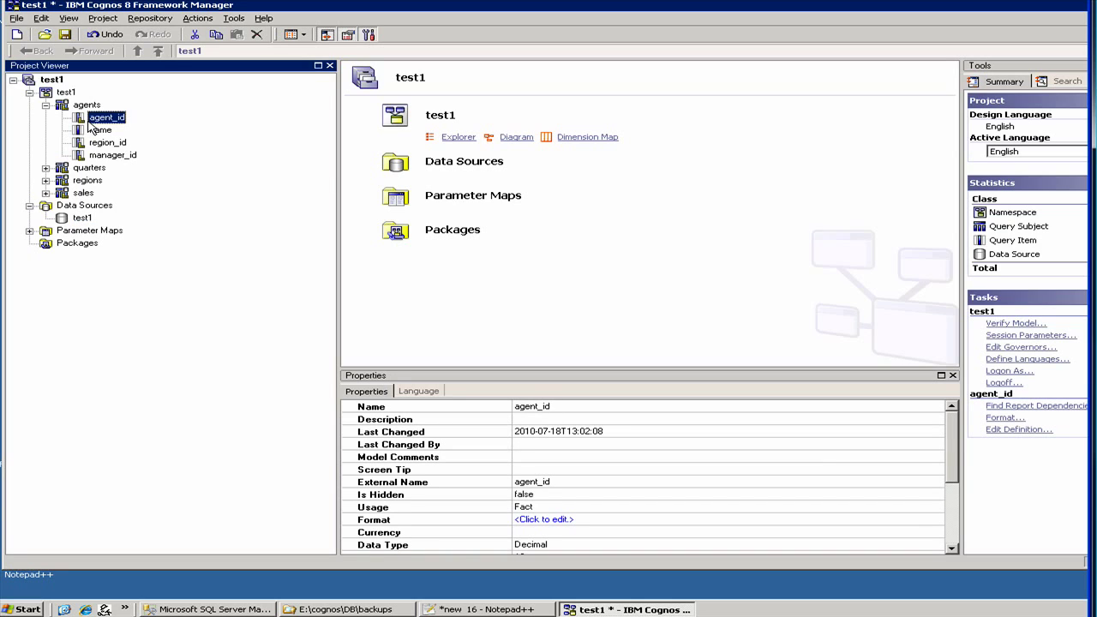
Change agent_id's Usage from Fact to Identifier.
click(538, 506)
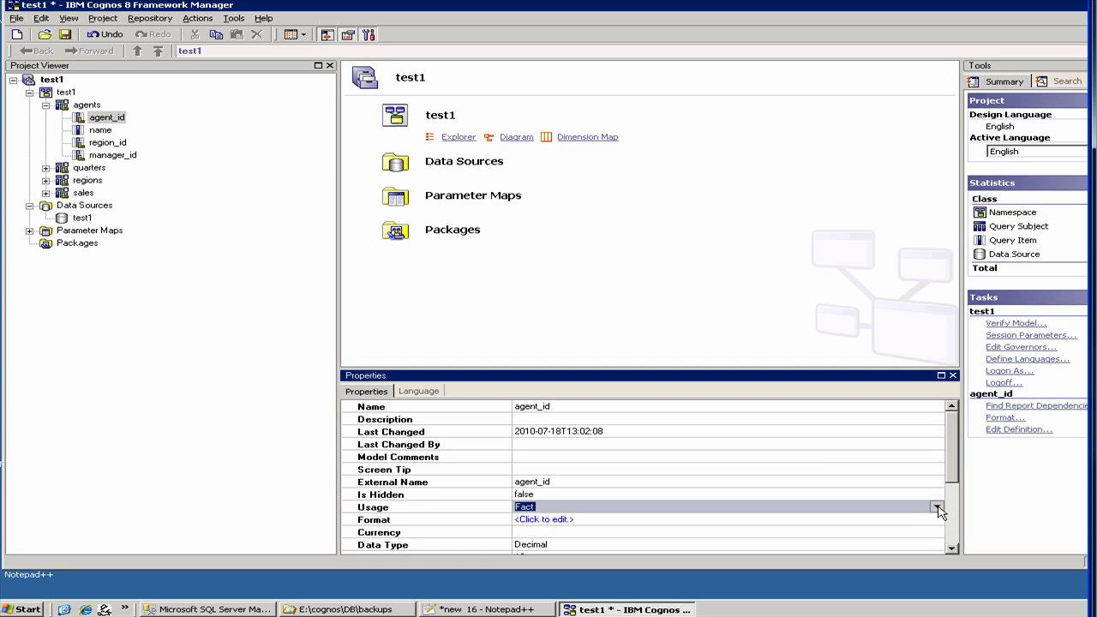
click(938, 507)
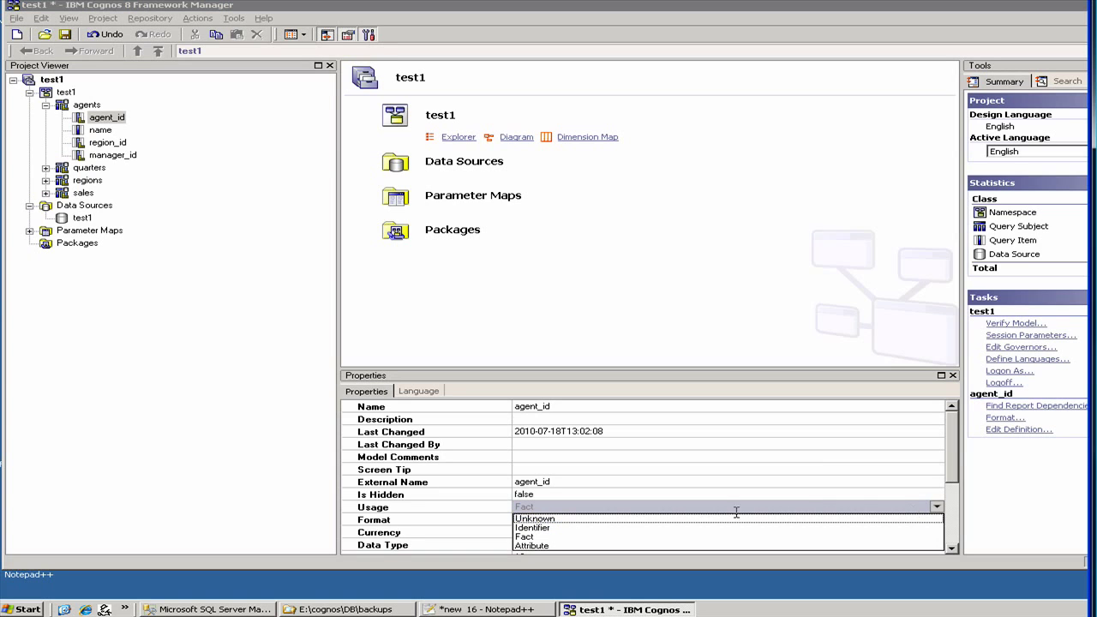
click(673, 528)
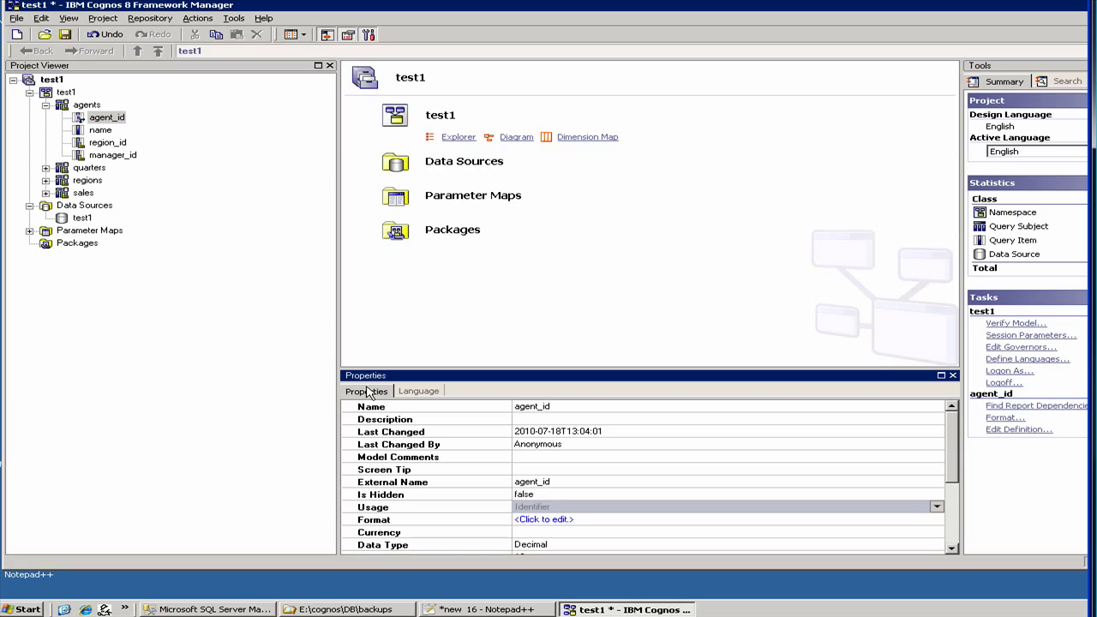
Switch the Usage of region_id and manager_id in agents to Identifier, then expand quarters.
click(100, 132)
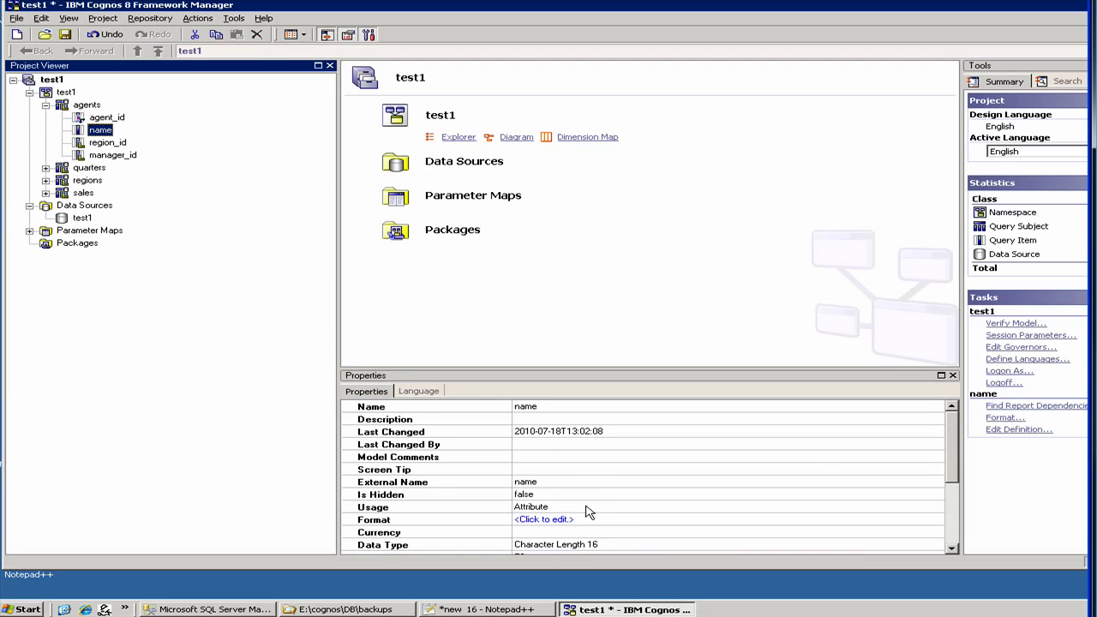
click(108, 144)
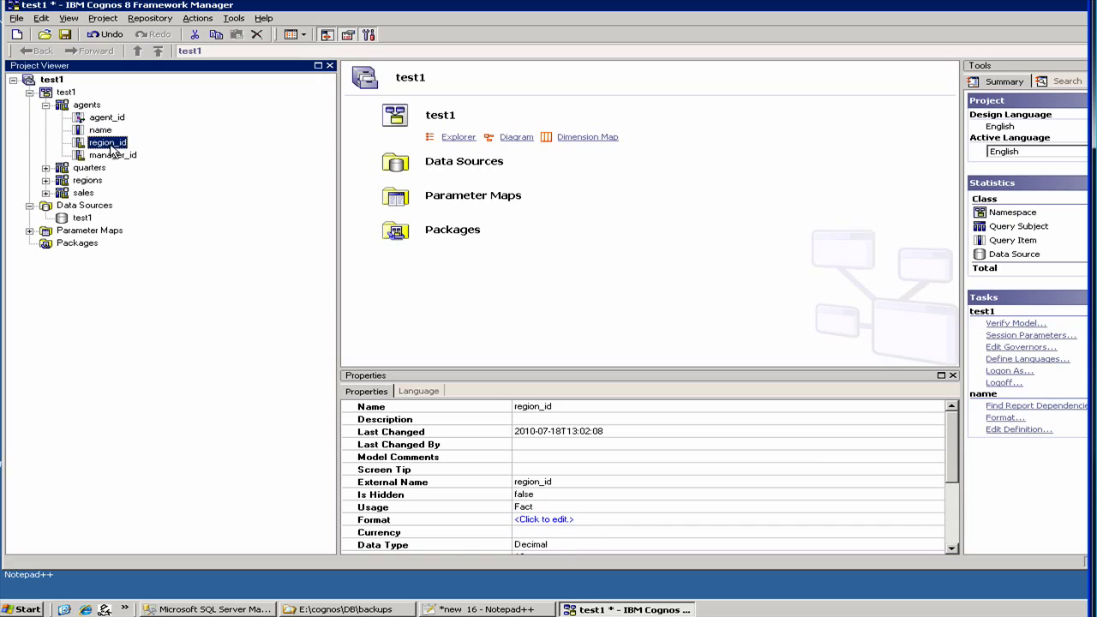
click(623, 508)
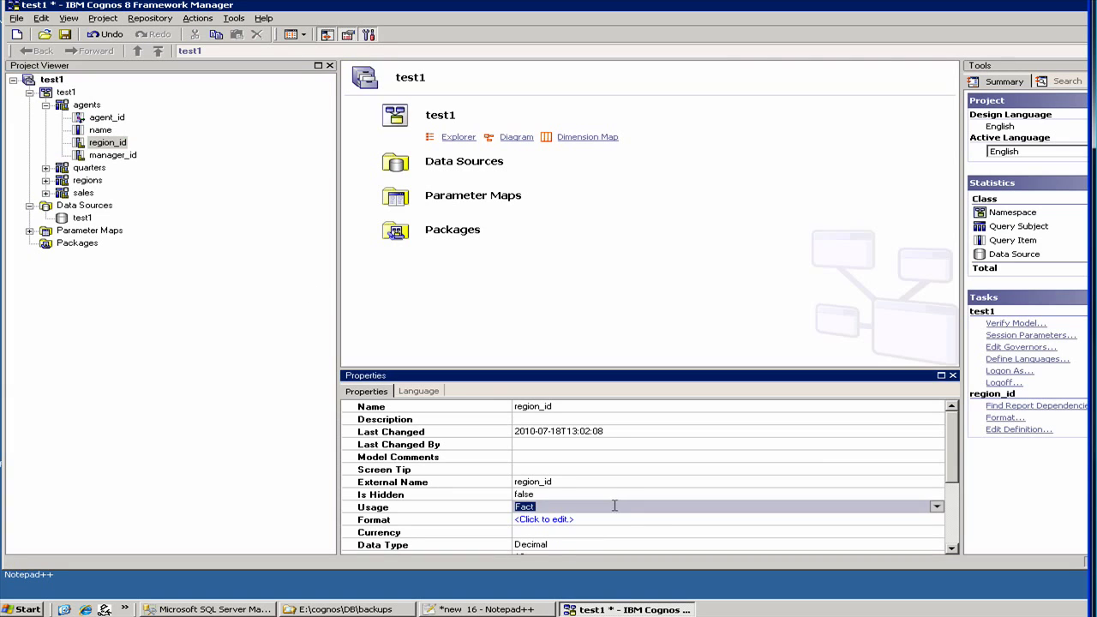
click(937, 508)
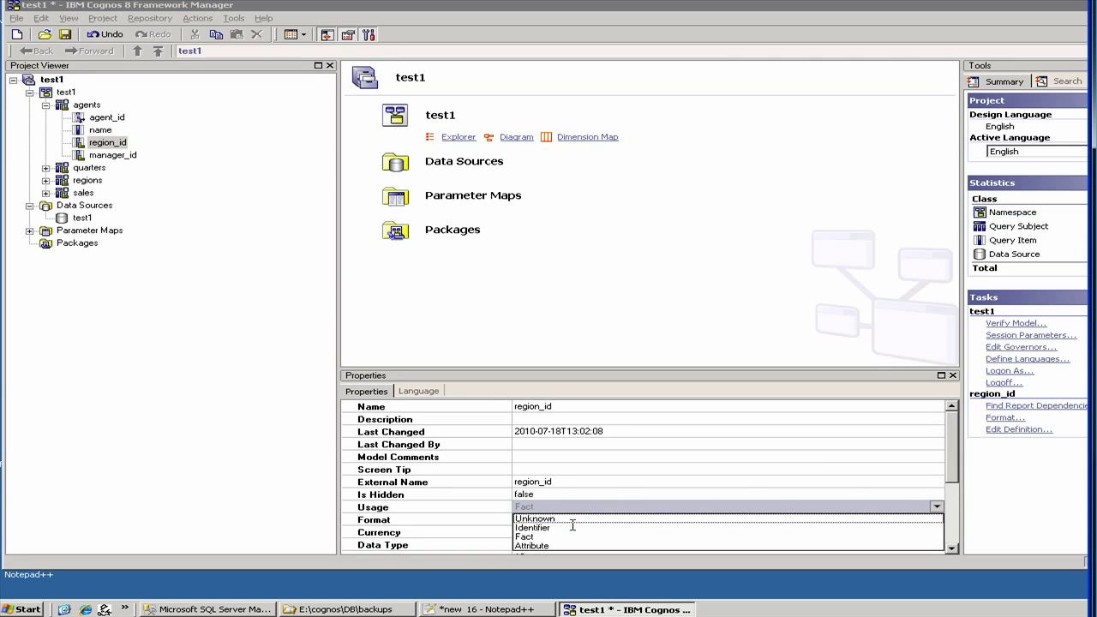
click(561, 529)
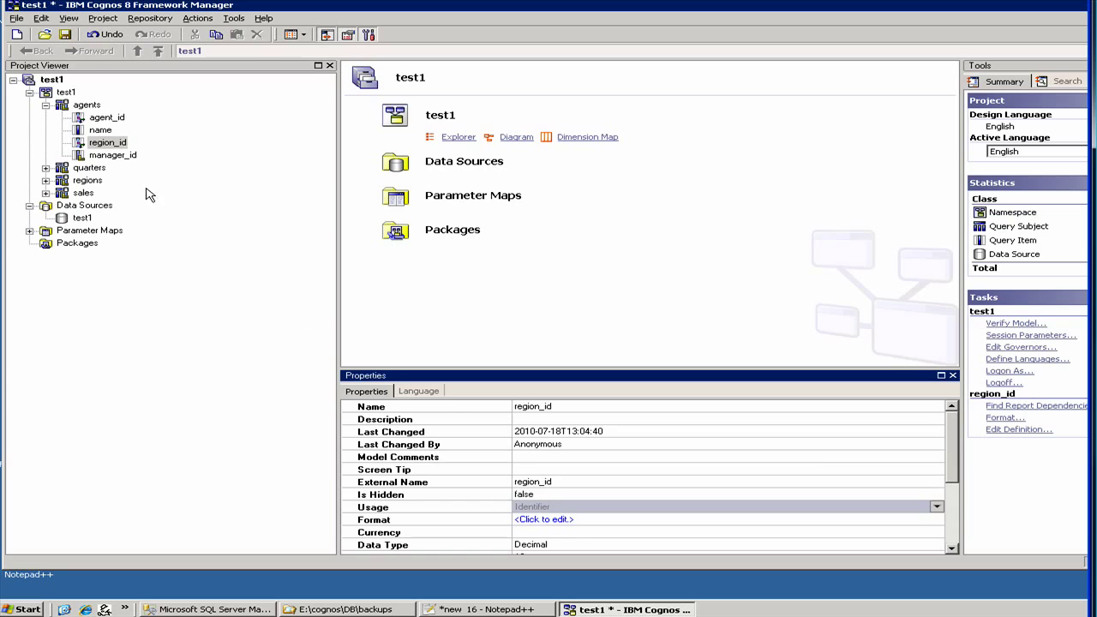
click(113, 157)
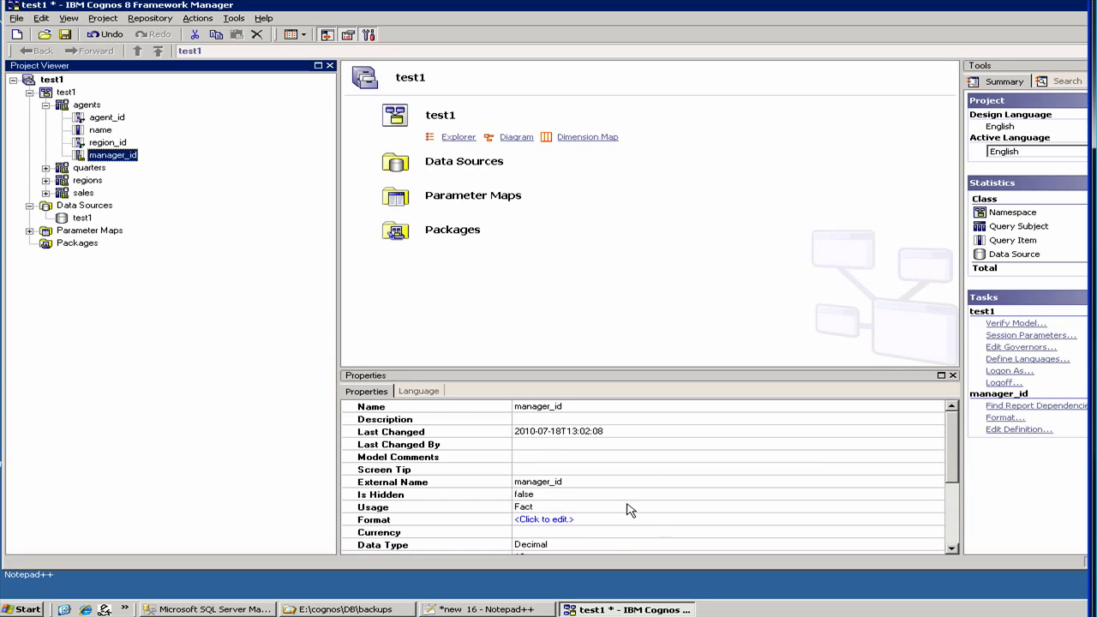
click(579, 507)
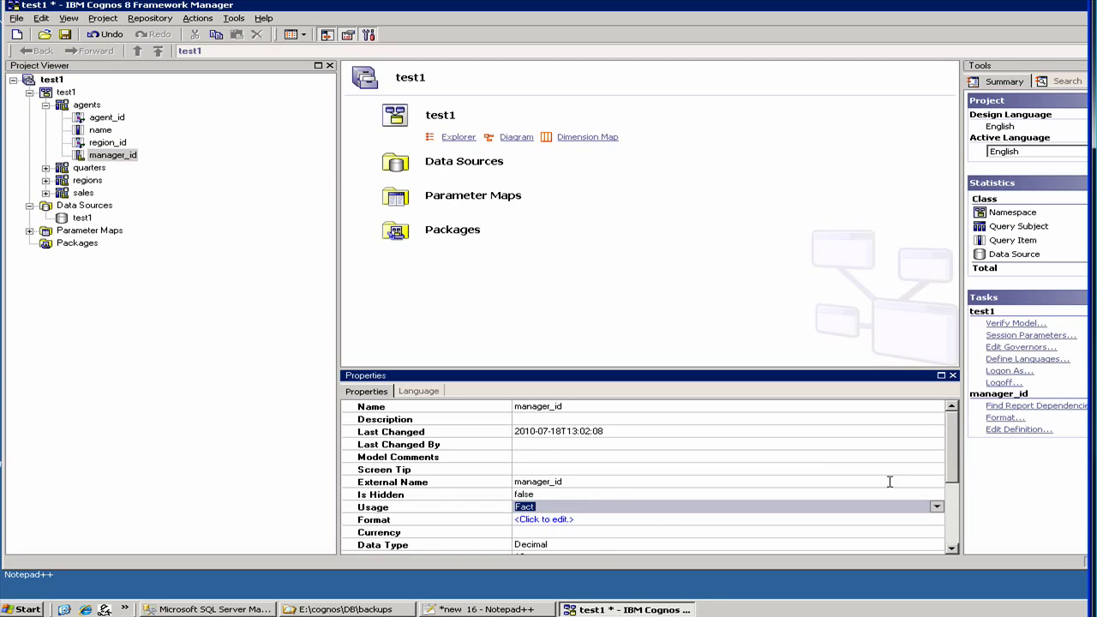
click(937, 507)
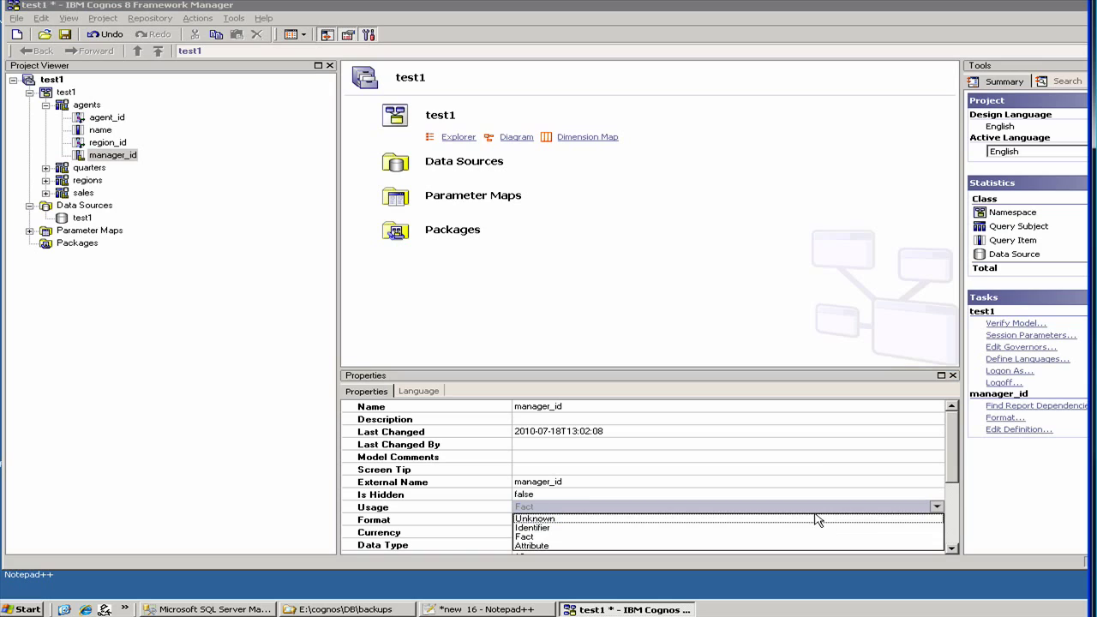
click(629, 529)
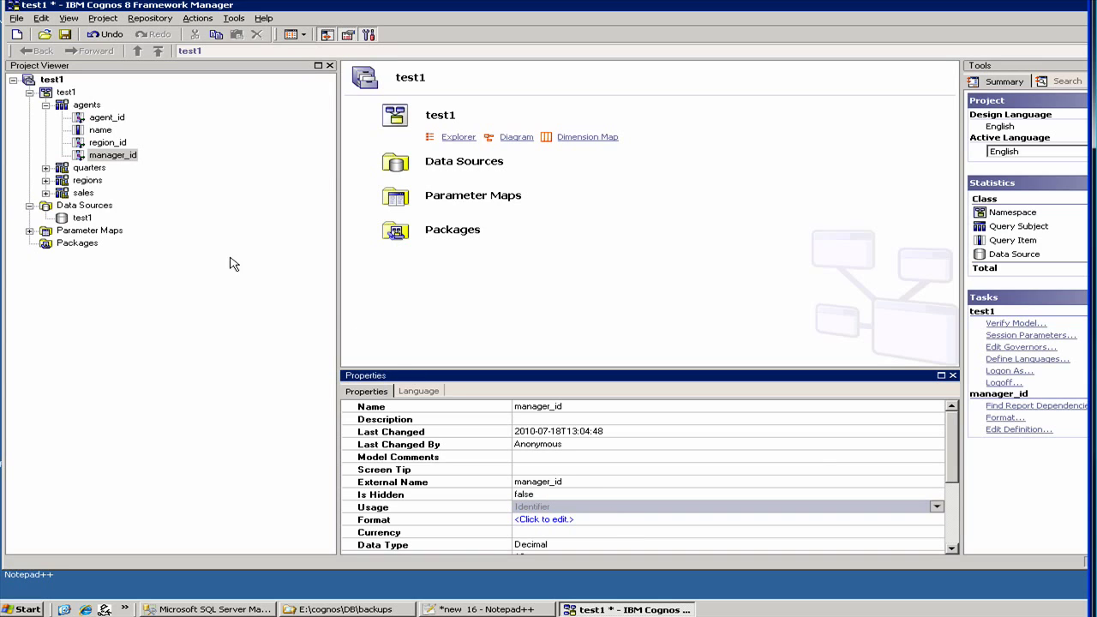
click(45, 168)
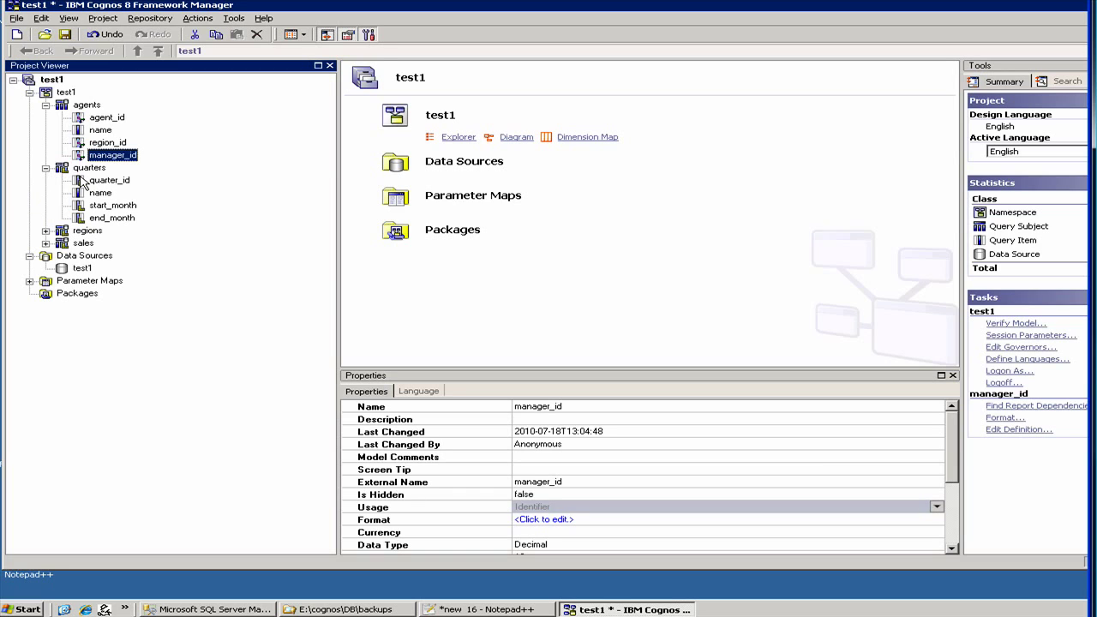
Expand the sales table and open the Usage choices for its id item, currently Fact.
click(83, 181)
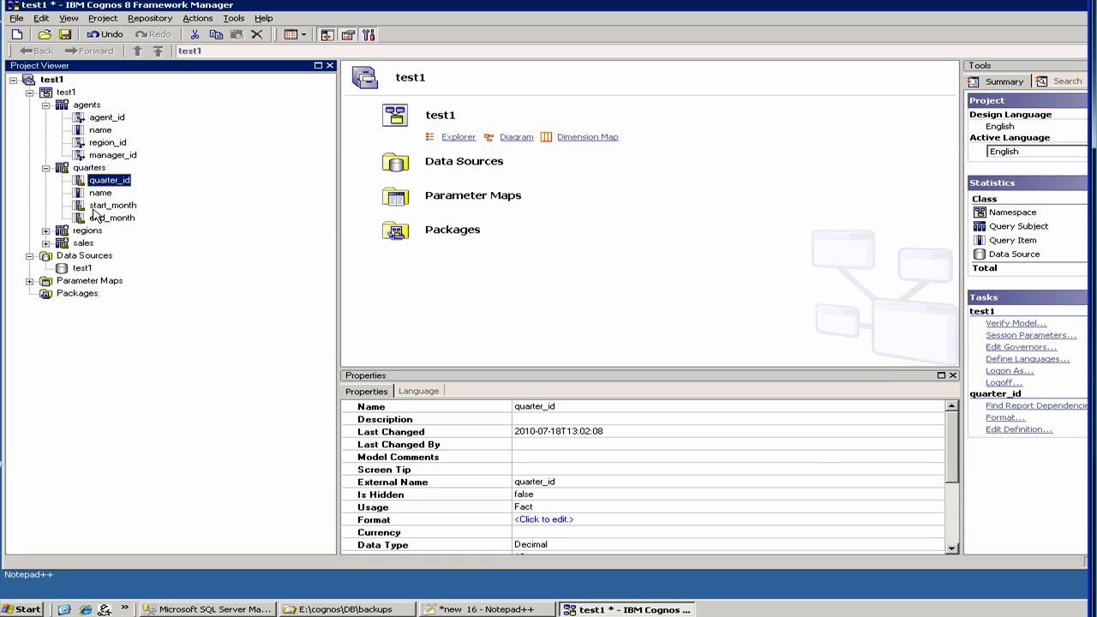
click(45, 243)
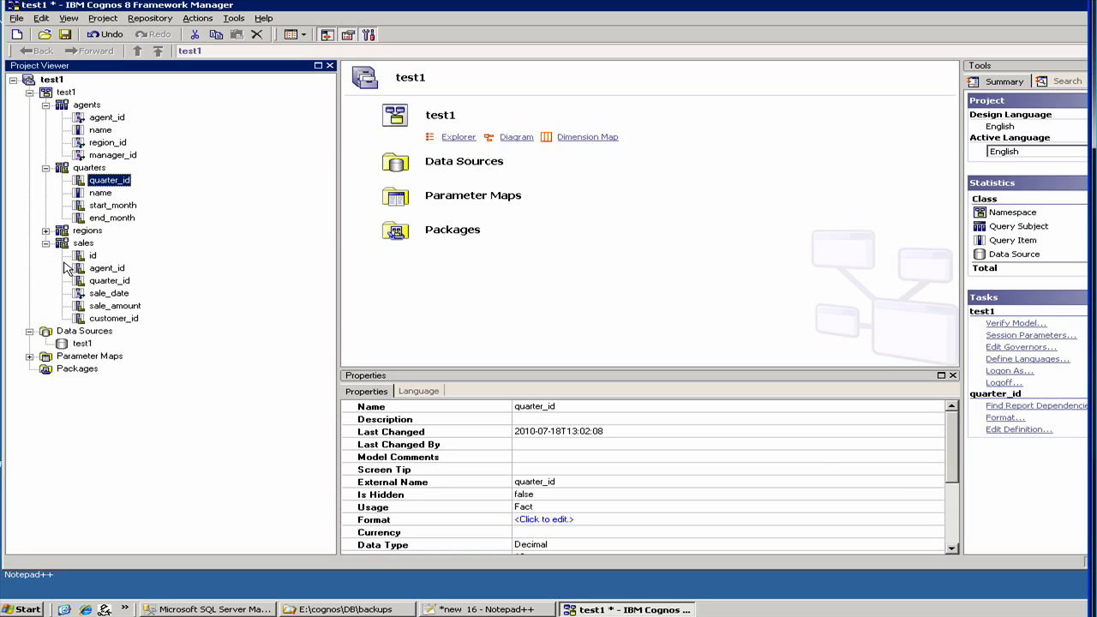
click(91, 257)
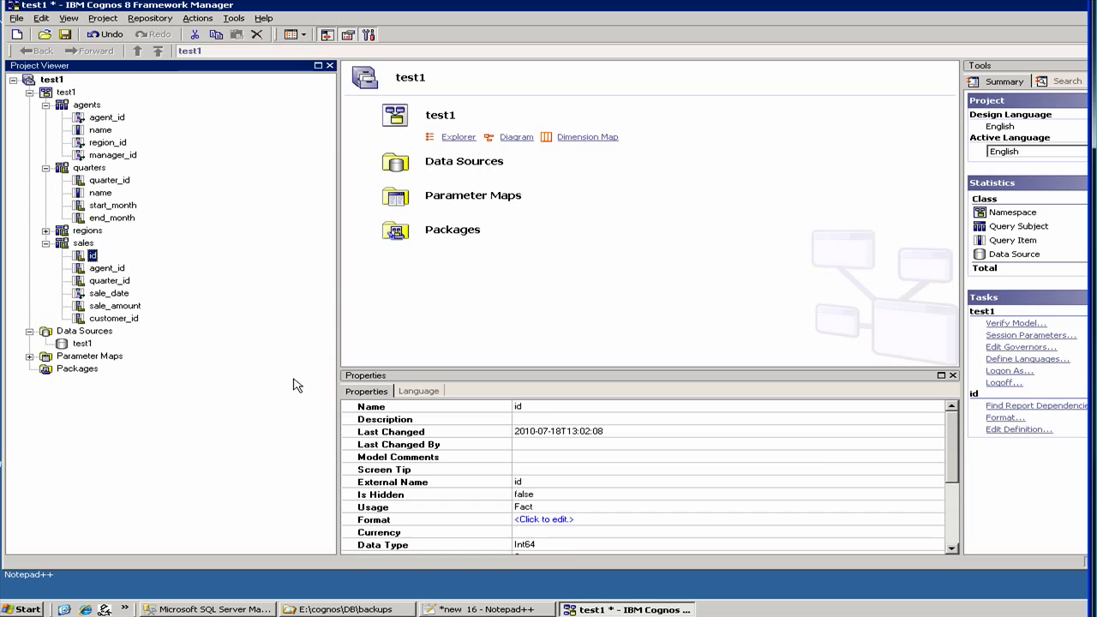
click(572, 507)
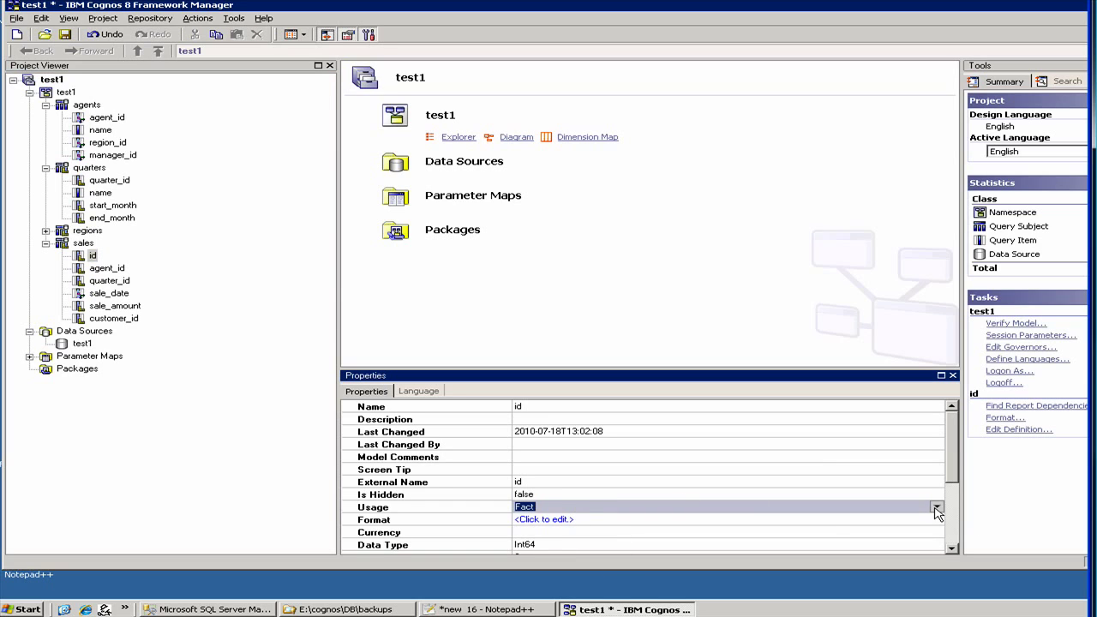
click(937, 507)
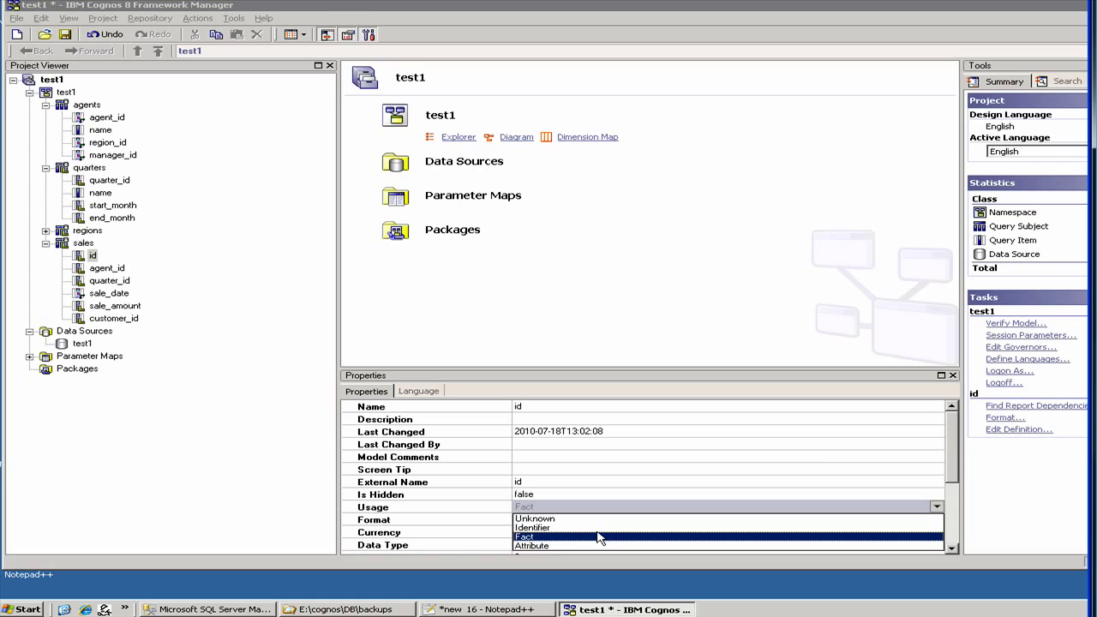